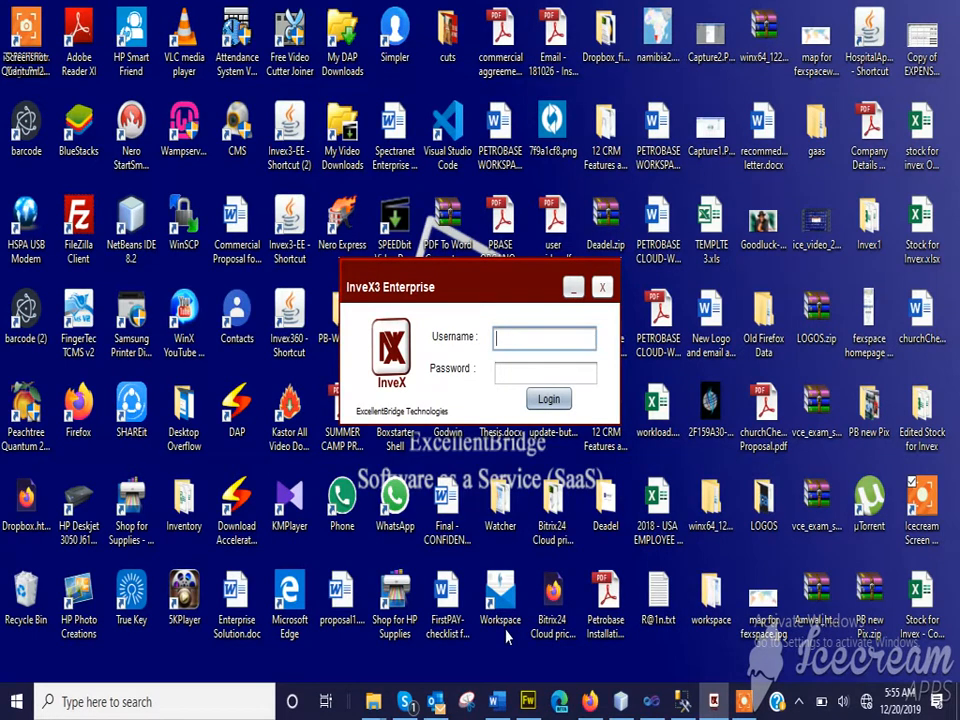
Log in to InveX3 Enterprise as admin with the account password
type("admin")
key("Tab")
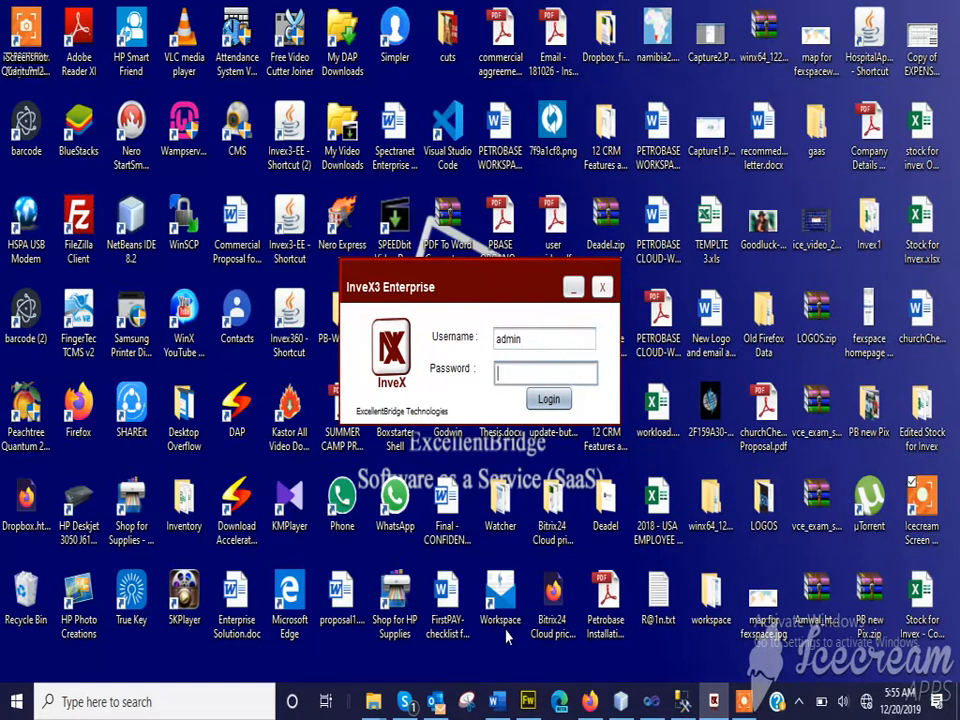
type("**************")
key("Return")
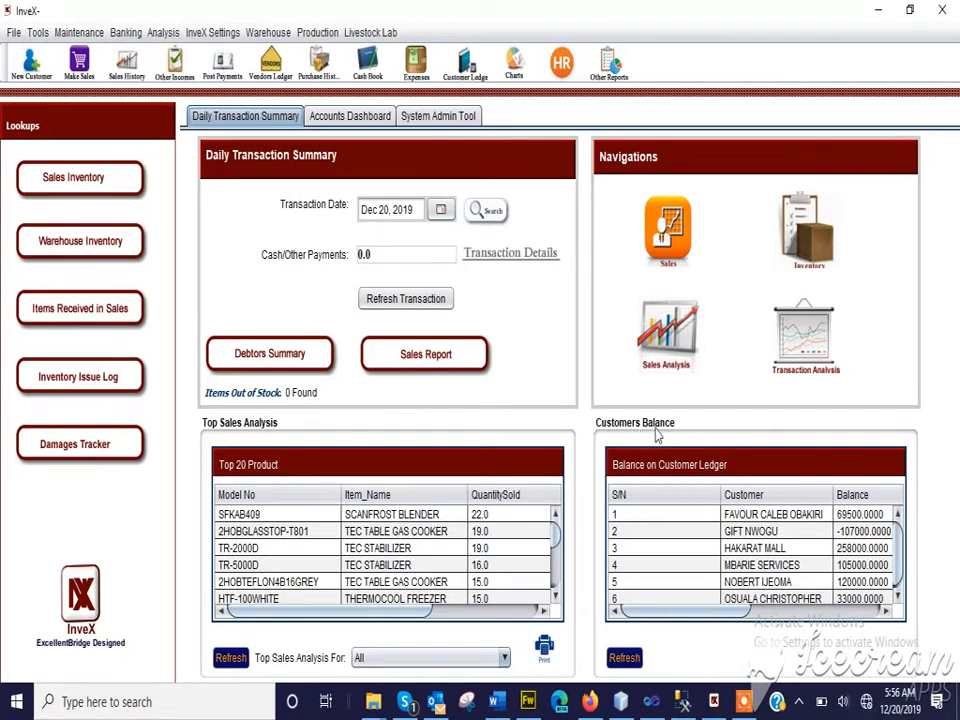
Examine the balances of the first two customers in the customer ledger balance table
left_click(768, 518)
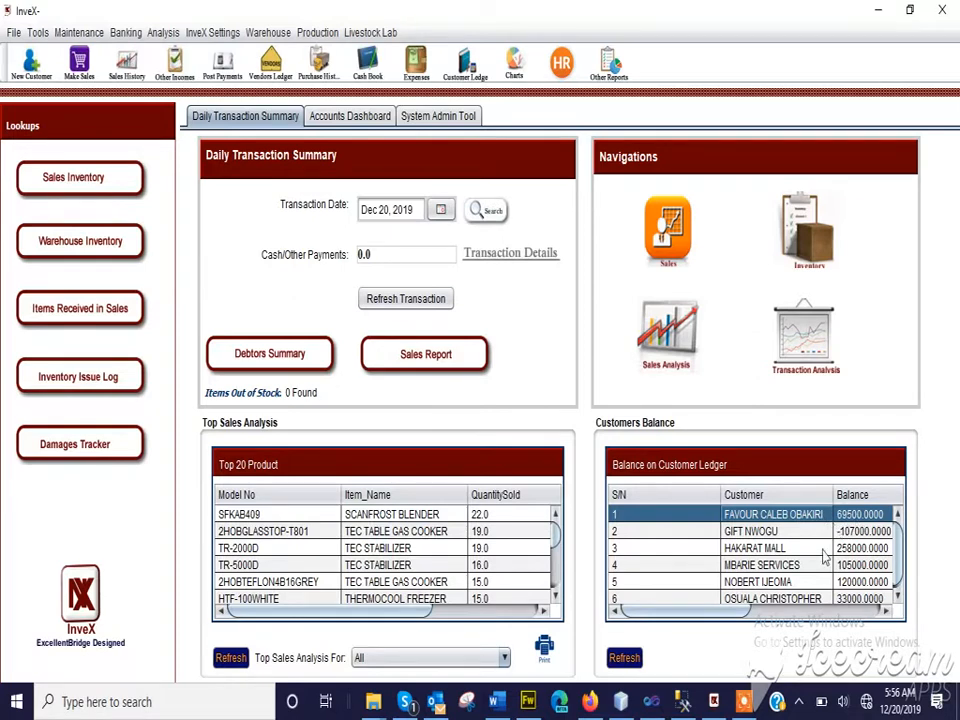
left_click(783, 535)
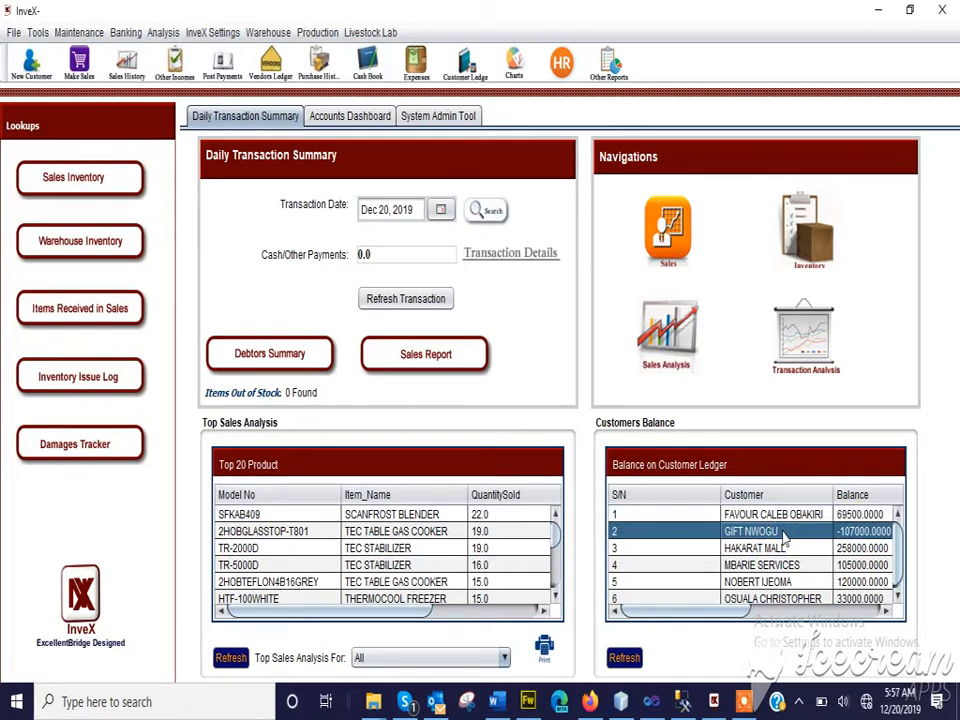
left_click(790, 516)
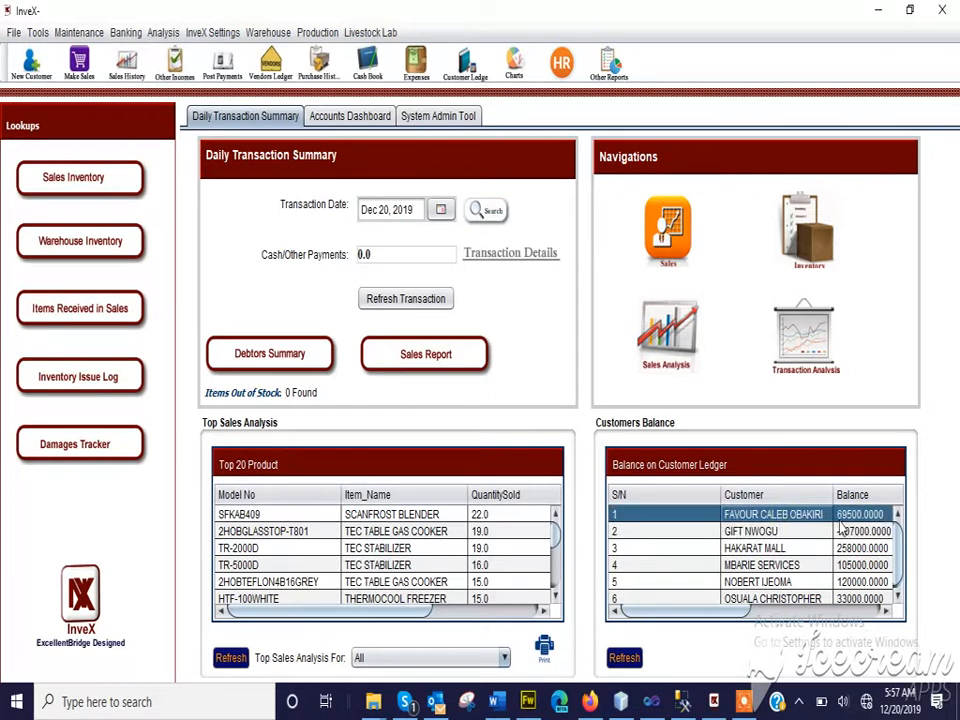
left_click(775, 534)
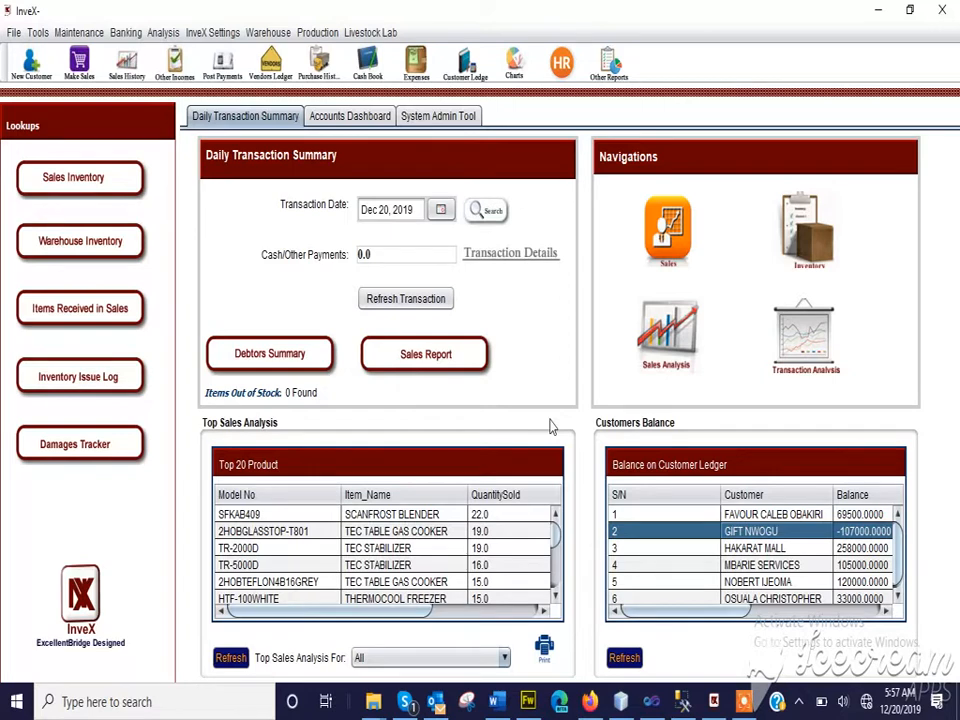
Open the warehouse module and bring up its form for adding a new product
left_click(268, 34)
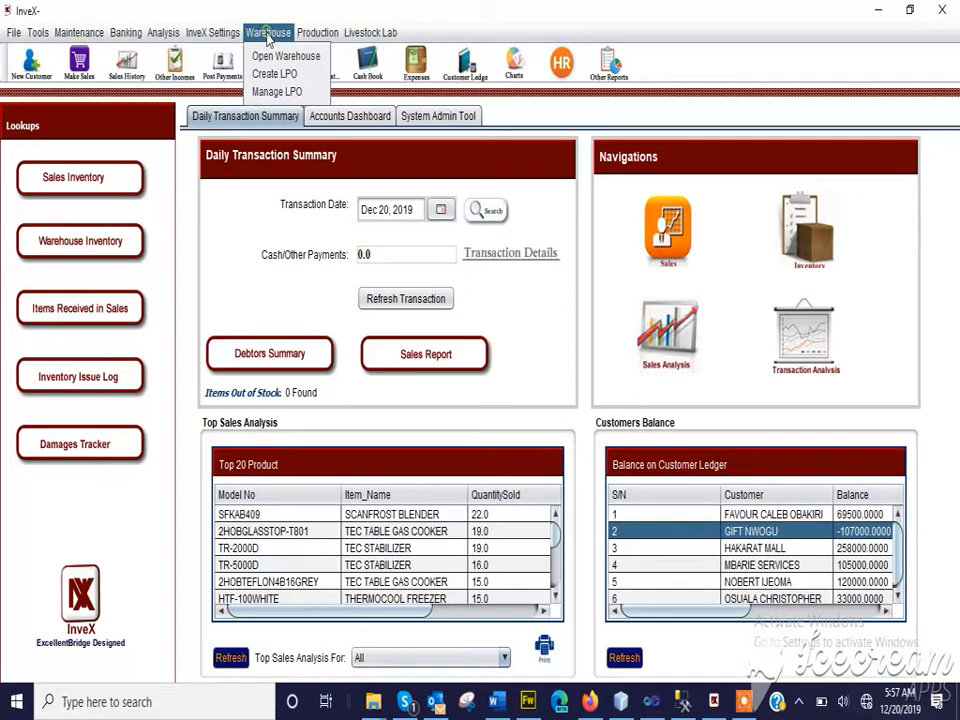
left_click(274, 59)
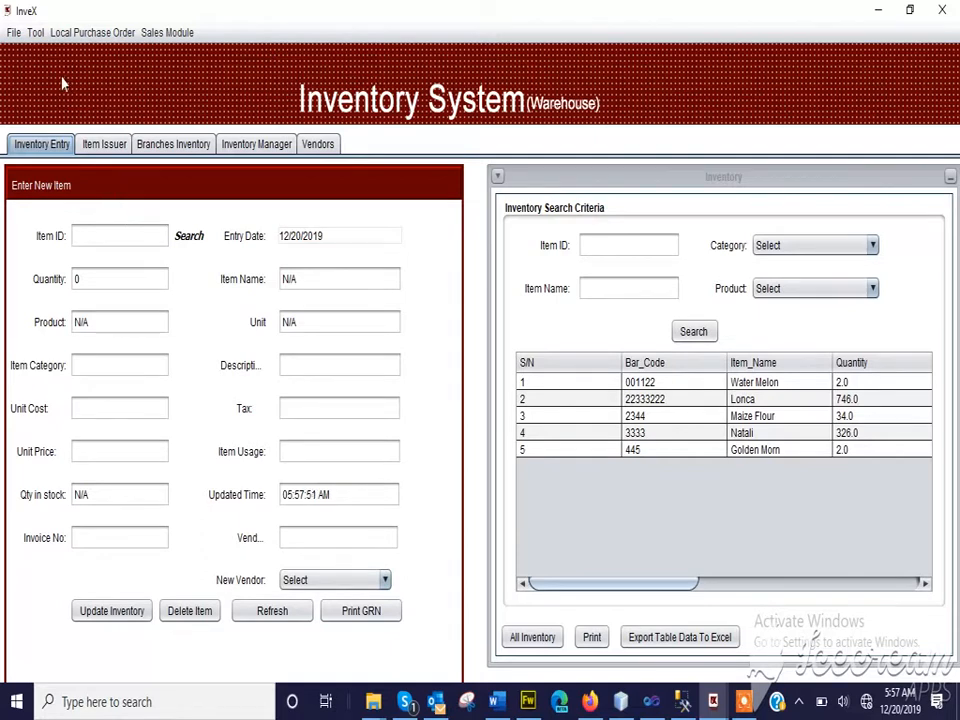
left_click(37, 33)
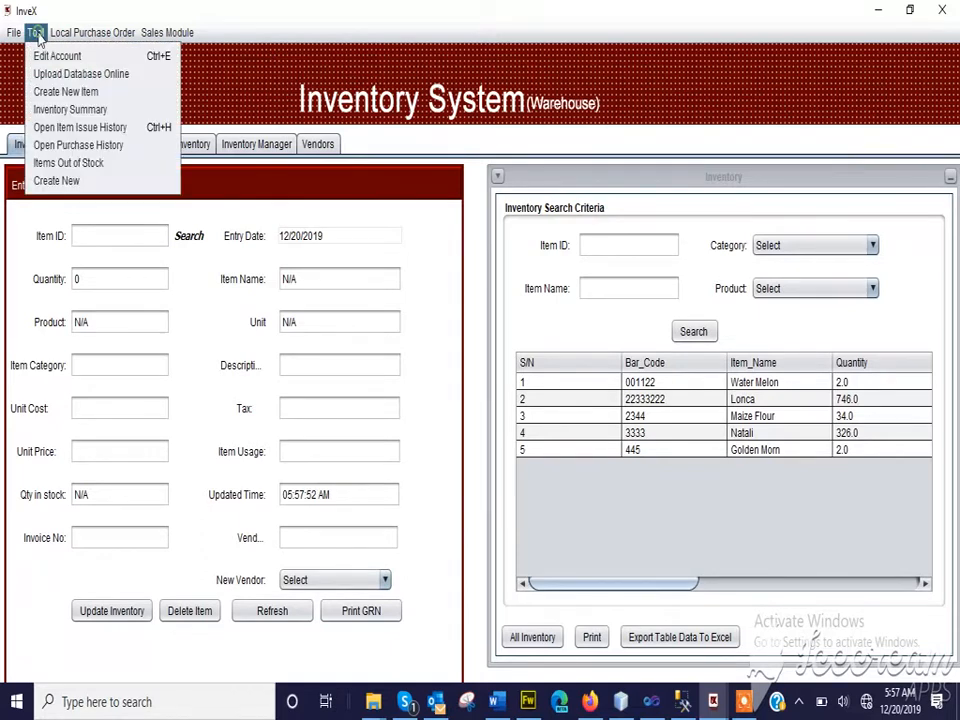
left_click(57, 182)
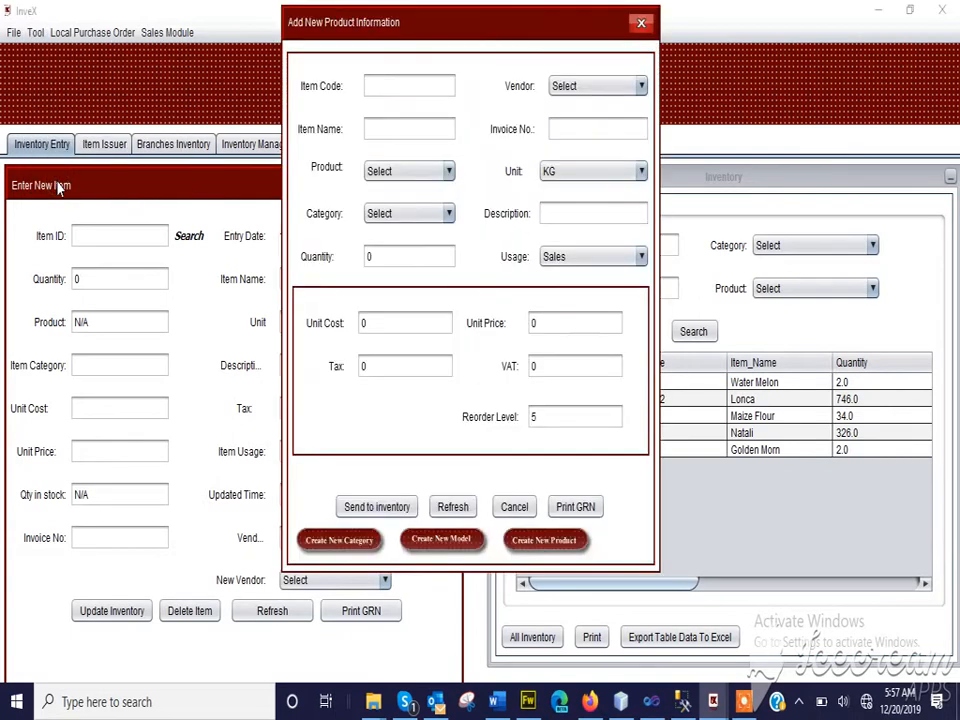
Enter item code 2233 and item name Soap Chemical, and choose Cool as the product
left_click(410, 84)
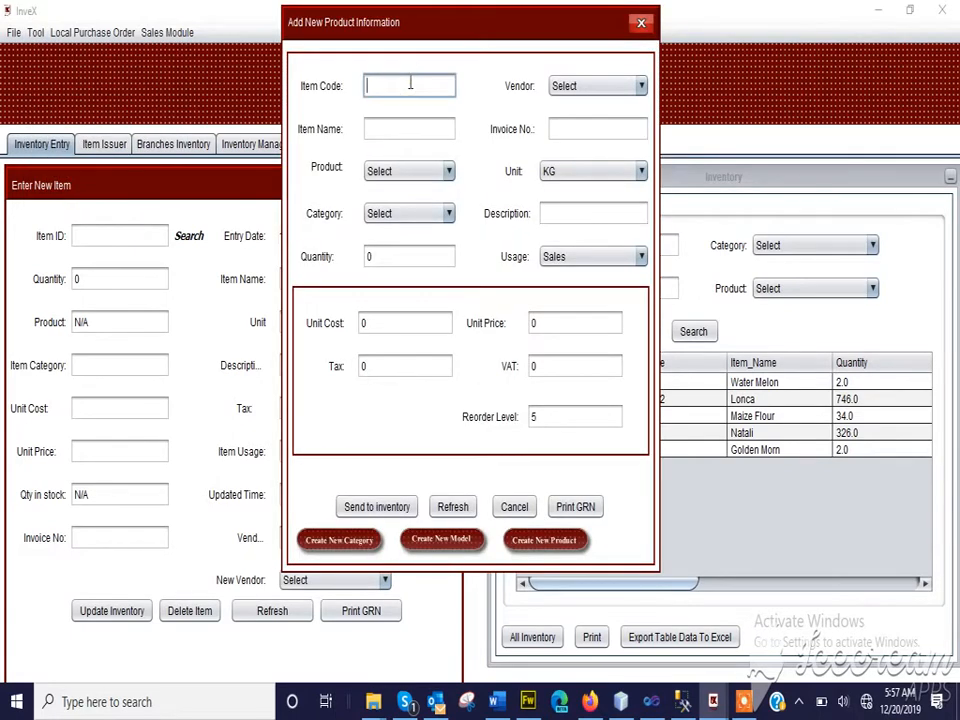
type("2233")
left_click(401, 125)
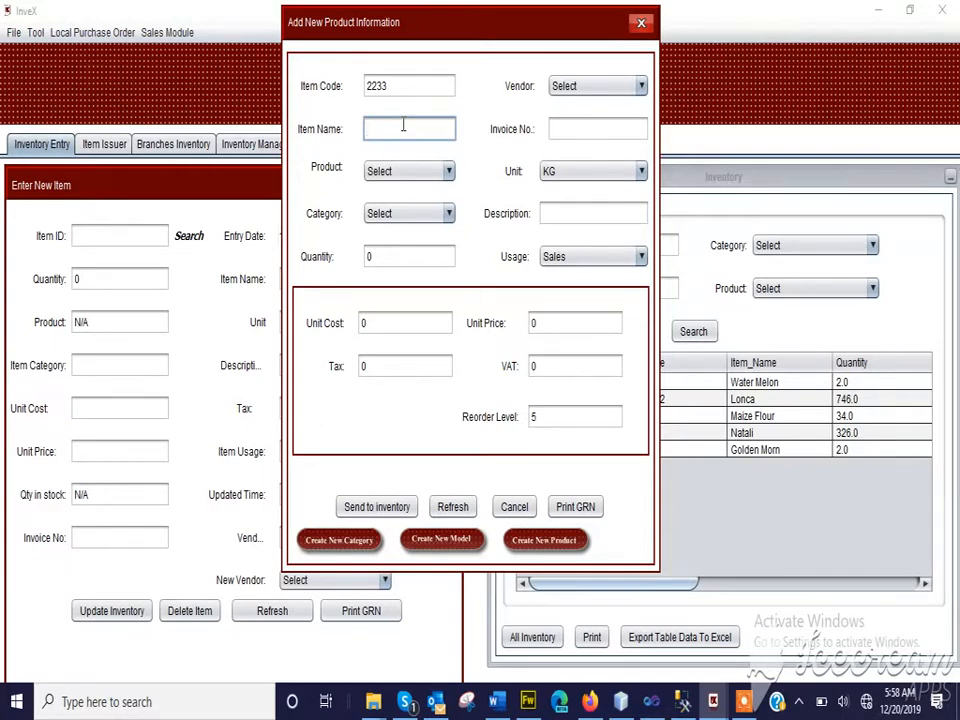
type("Soap Chemical")
left_click(409, 172)
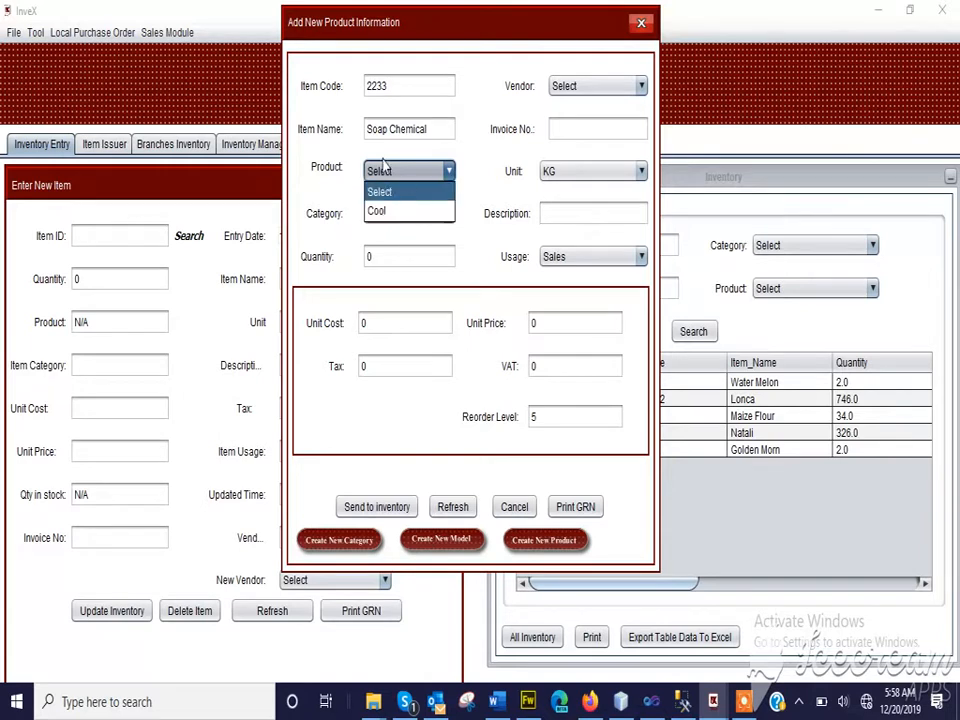
left_click(386, 211)
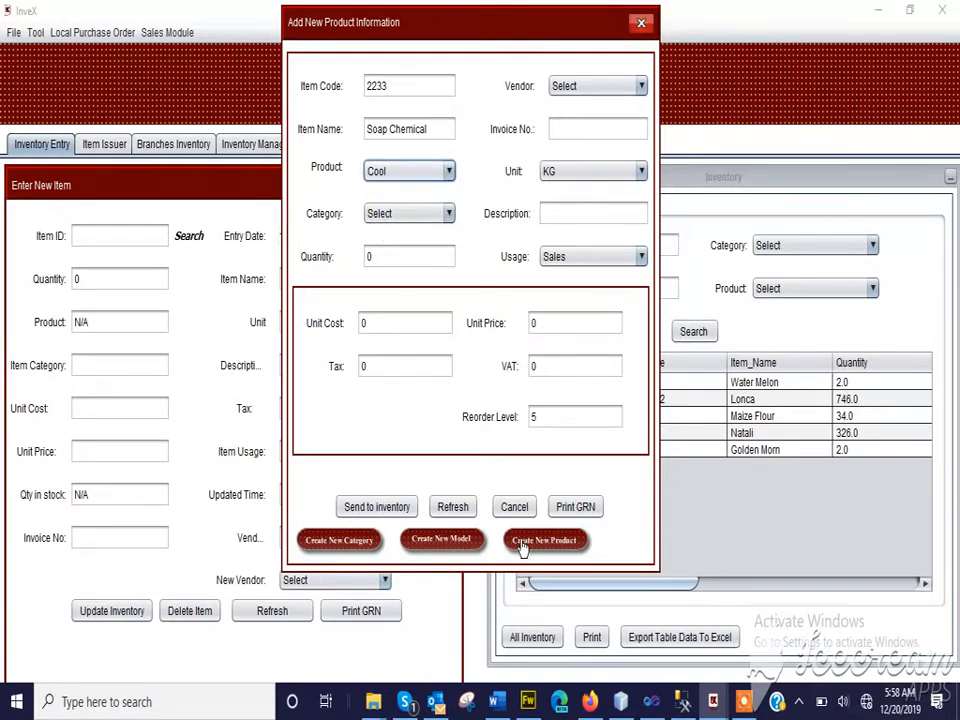
Look through the existing item categories for one that suits the soap chemical
left_click(386, 216)
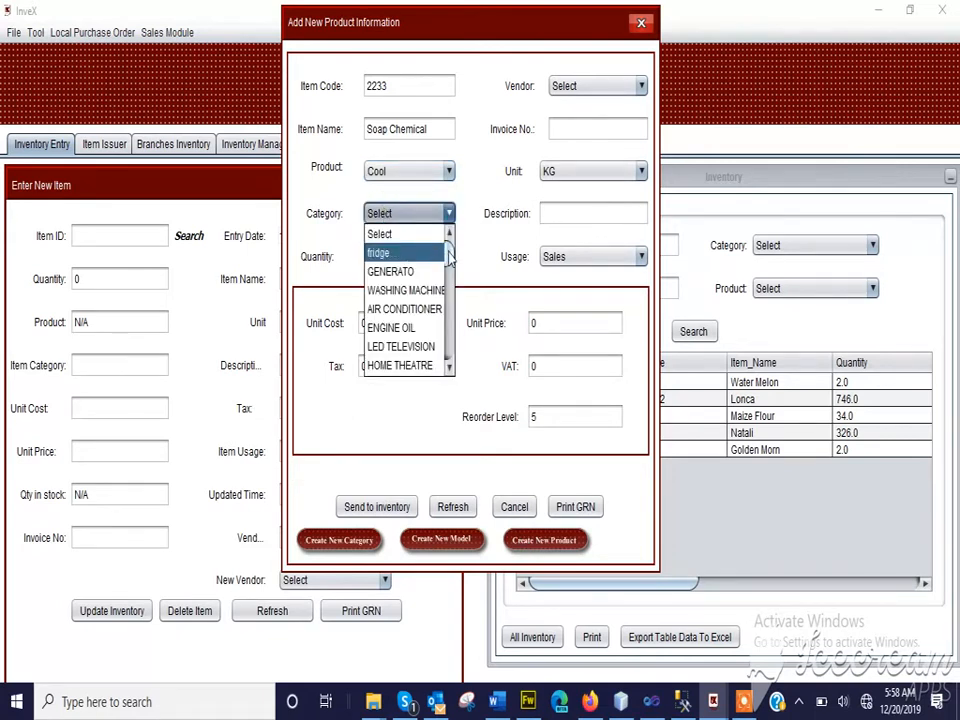
scroll(451, 215, "down", 6)
scroll(451, 215, "up", 6)
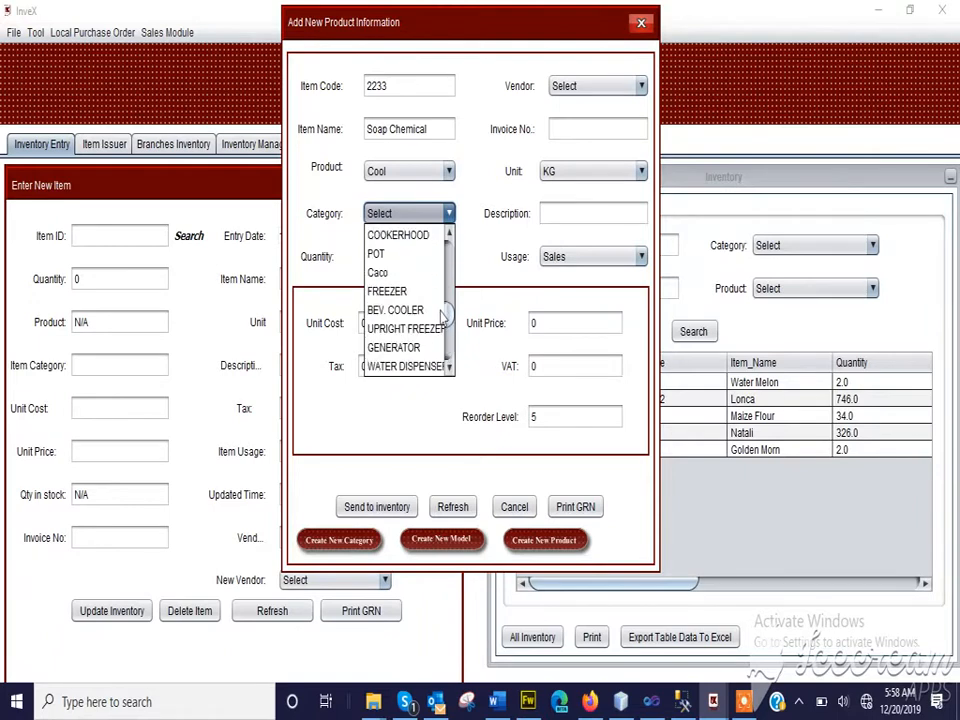
scroll(437, 300, "down", 9)
scroll(434, 252, "up", 8)
scroll(436, 276, "down", 2)
scroll(436, 276, "down", 1)
left_click(344, 213)
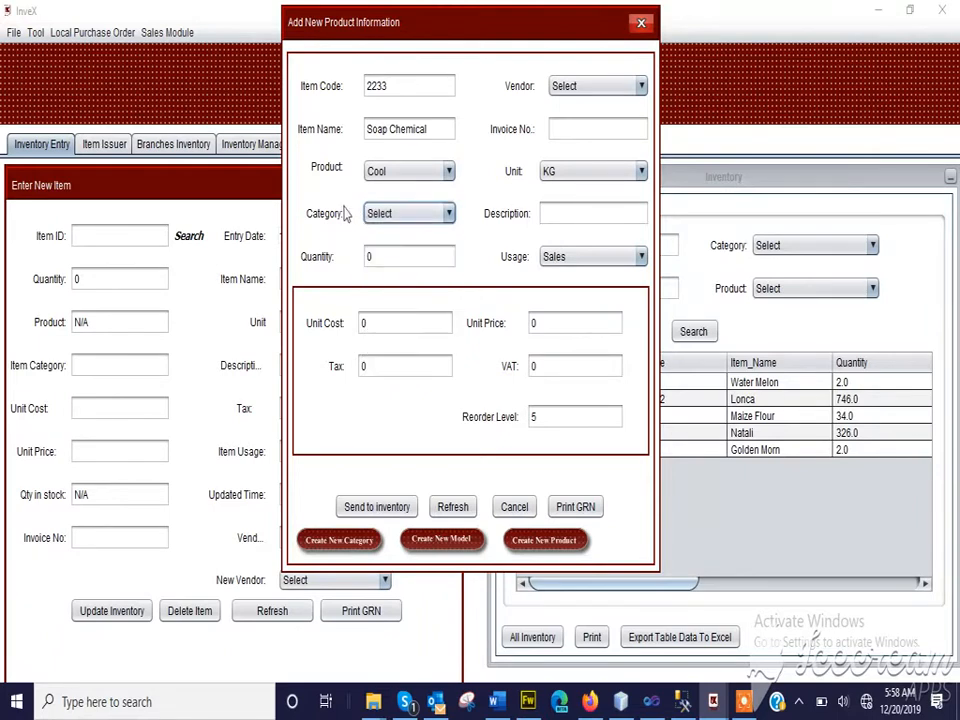
Create a new item category named Chemical
left_click(349, 544)
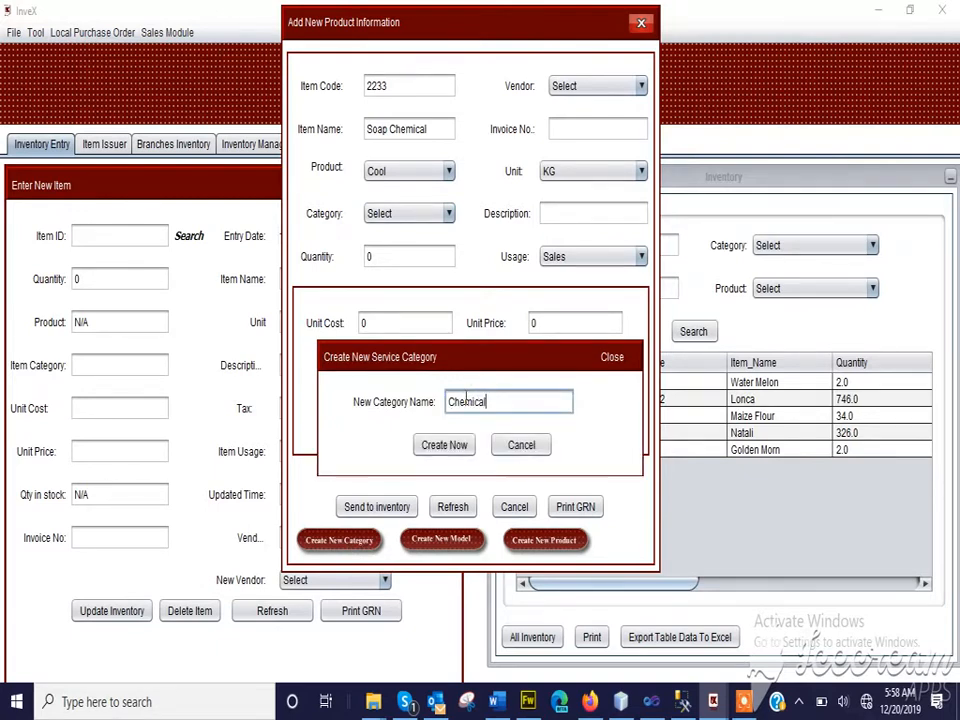
left_click(455, 447)
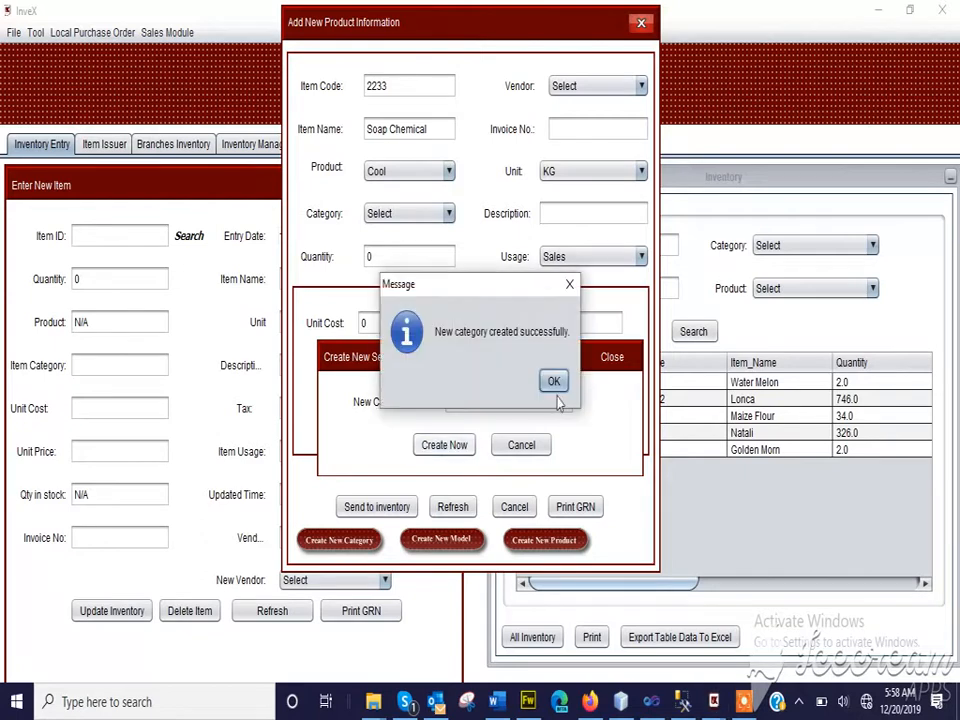
left_click(553, 379)
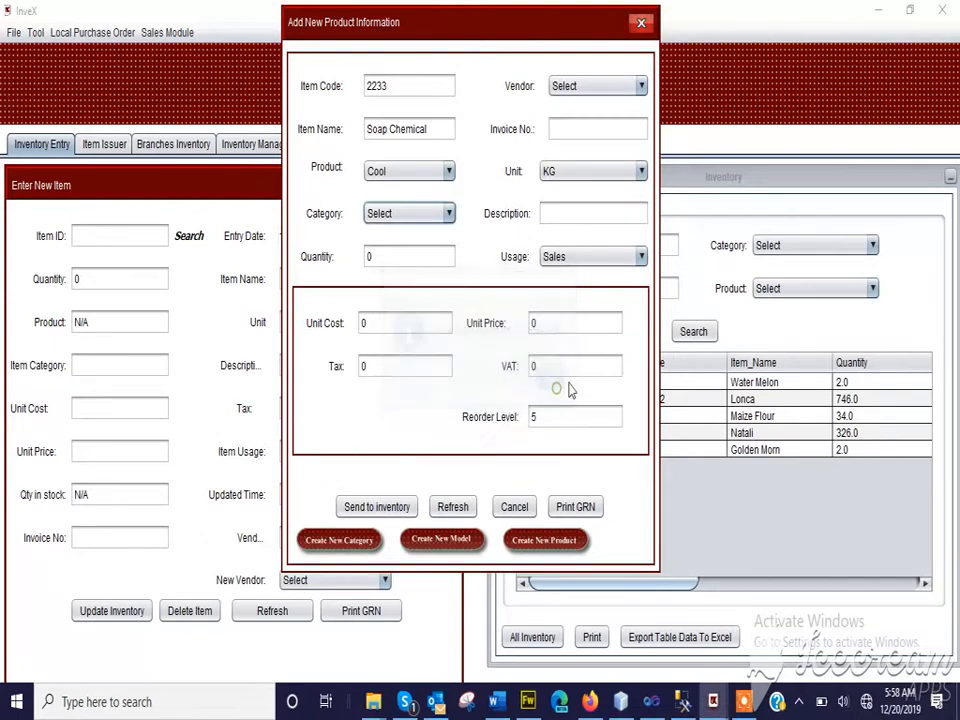
Assign the Chemical category to the new item
left_click(421, 212)
mouse_move(452, 258)
left_mouse_down()
mouse_move(456, 365)
mouse_move(463, 257)
left_mouse_up()
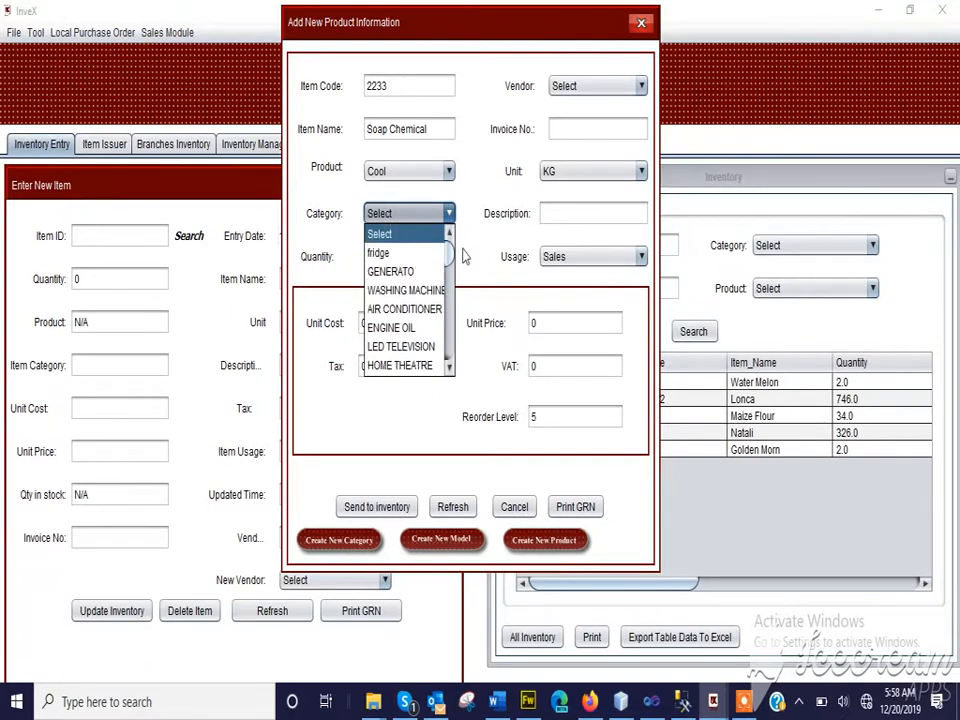
left_click(437, 211)
left_click(449, 213)
scroll(452, 262, "down", 1)
scroll(453, 264, "down", 5)
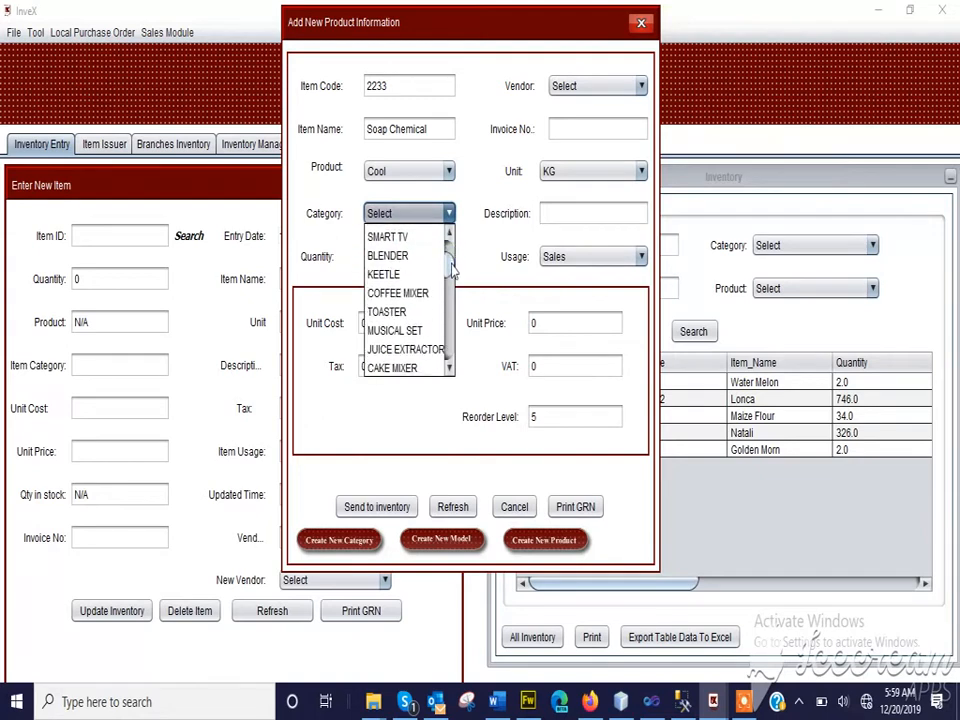
left_click_drag(453, 285, 457, 318)
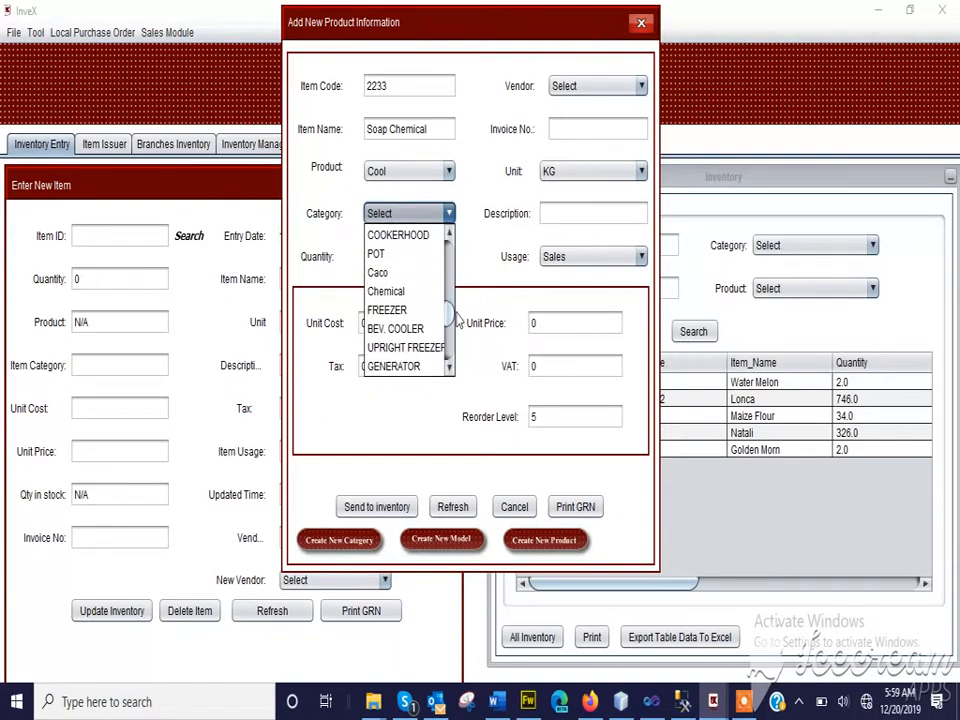
left_click(386, 292)
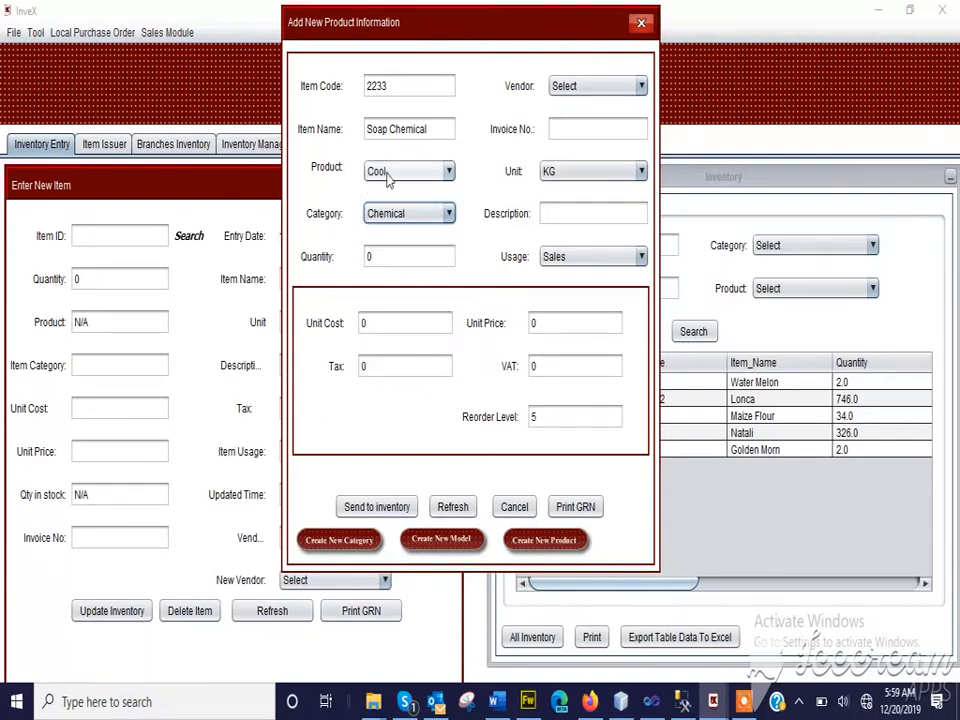
Set the new item's unit to G and its quantity to 200
left_click(378, 257)
double_click(378, 257)
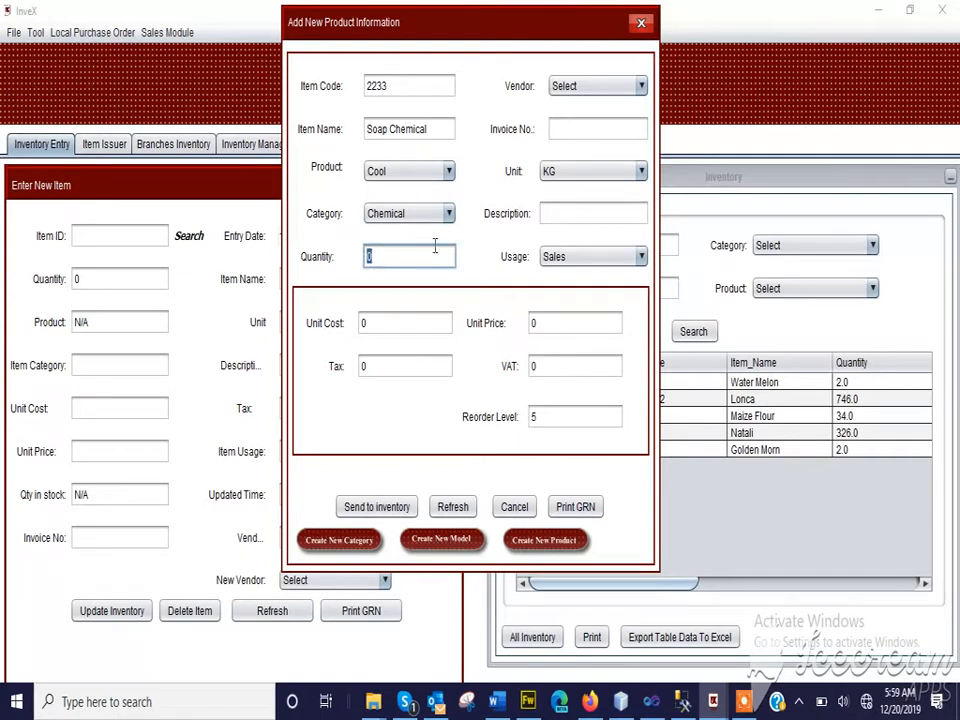
left_click(564, 172)
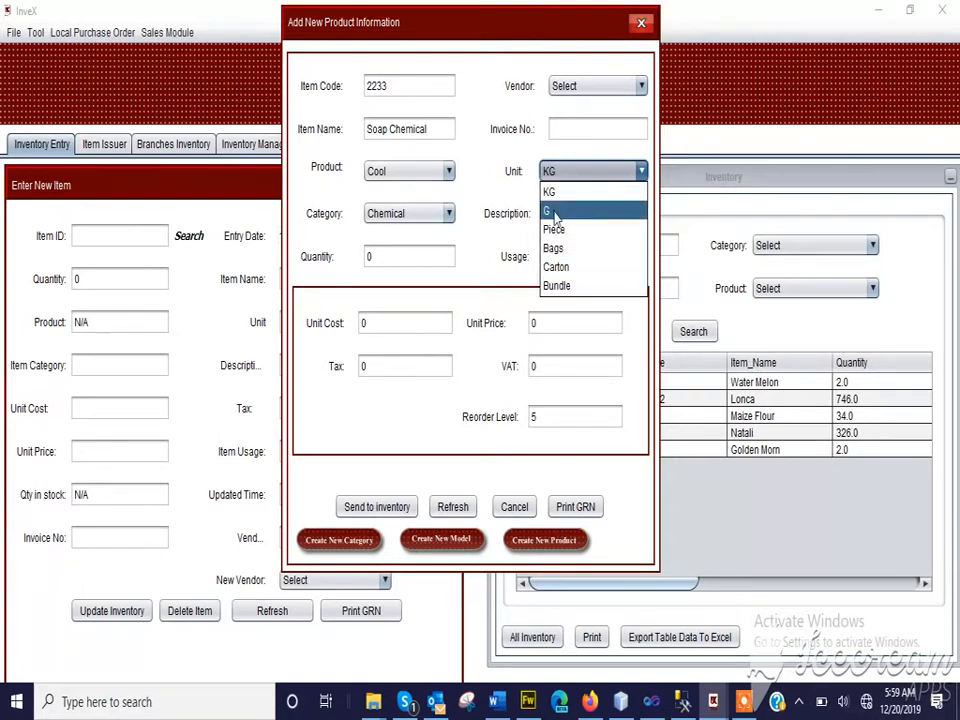
left_click(550, 211)
left_click_drag(377, 257, 317, 240)
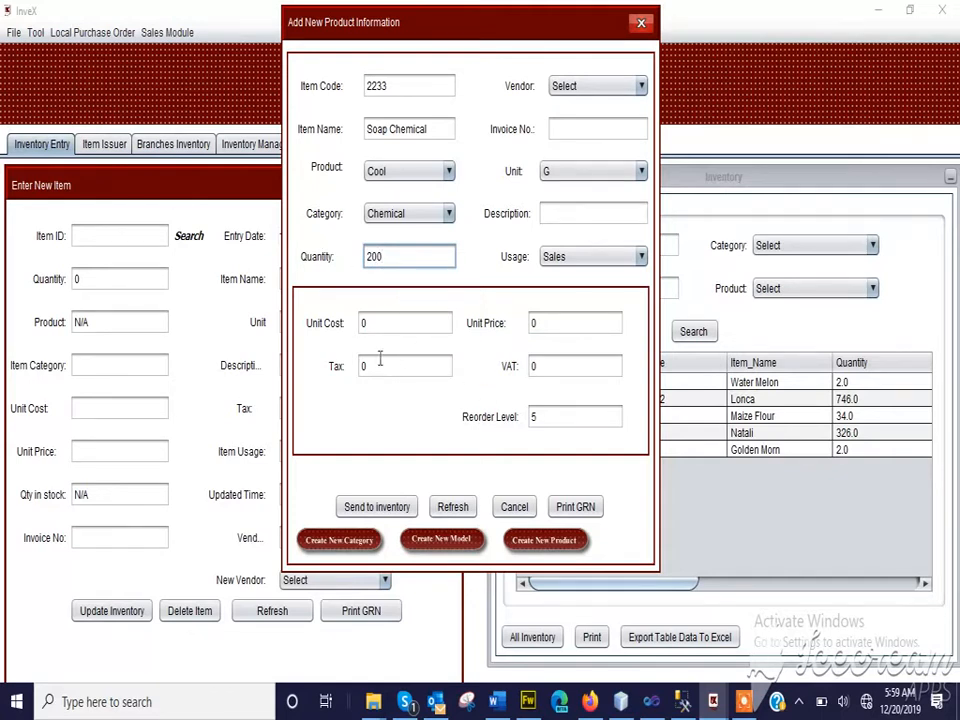
Set the new item's unit cost to 500
left_click(371, 321)
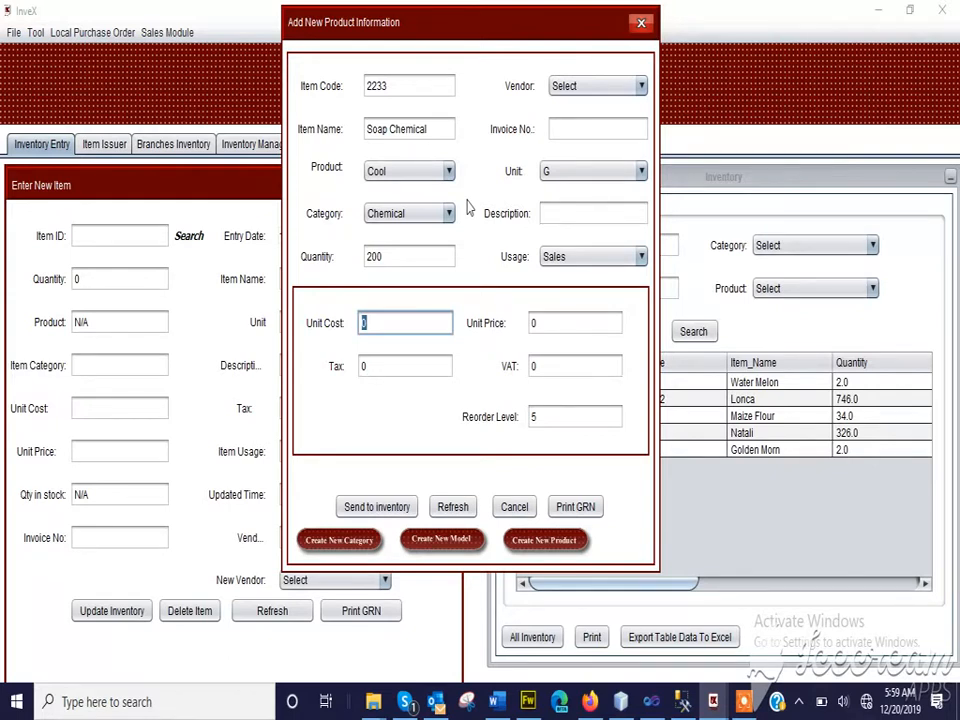
type("500")
left_click(540, 418)
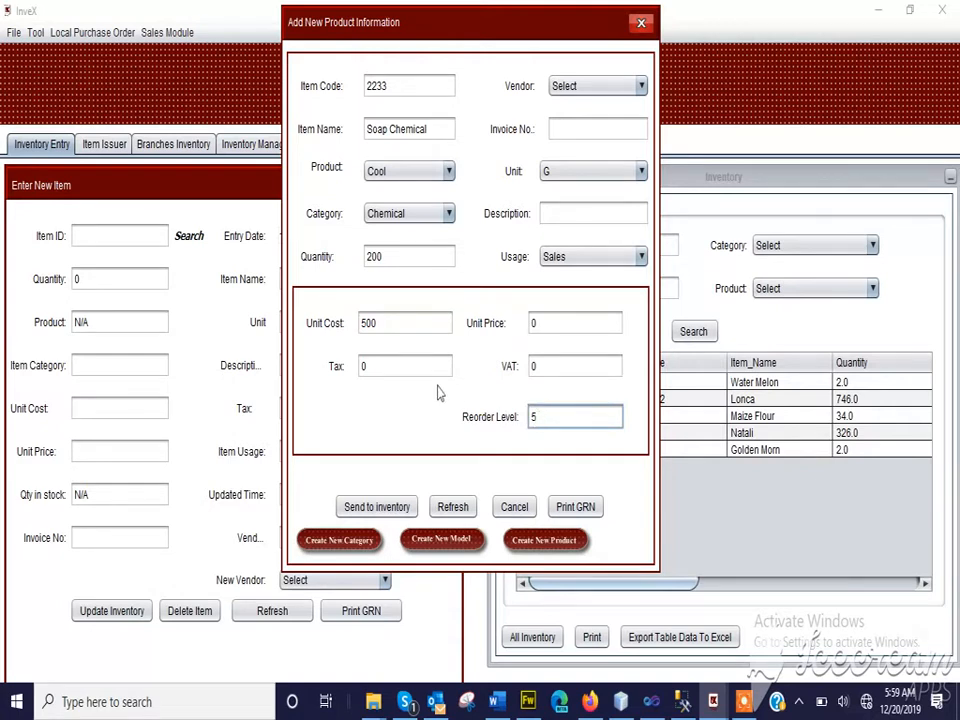
left_click(390, 257)
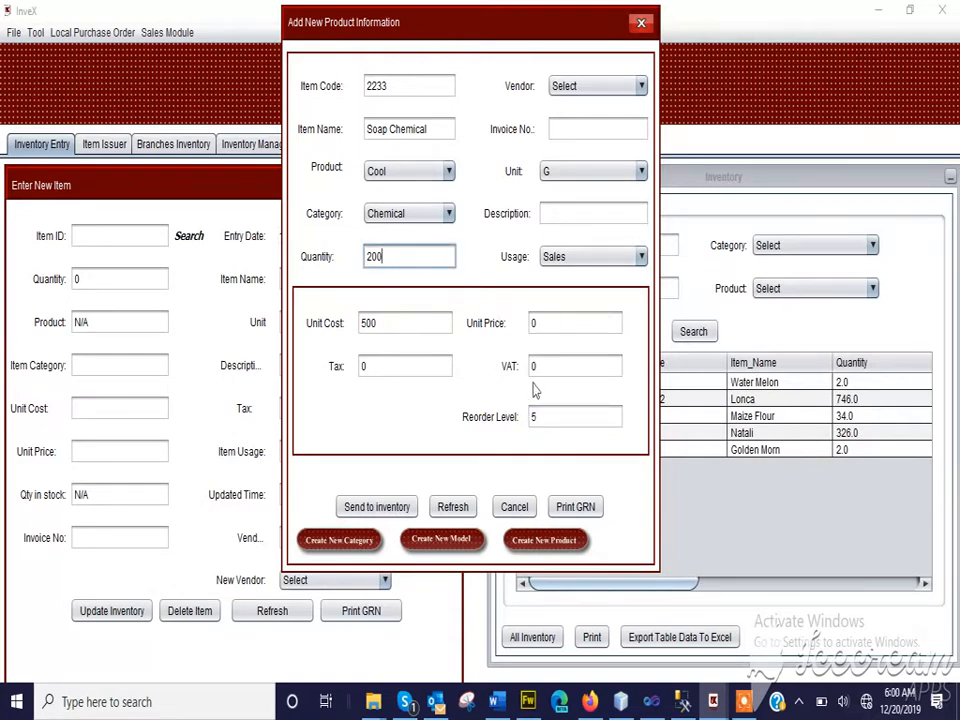
left_click(541, 420)
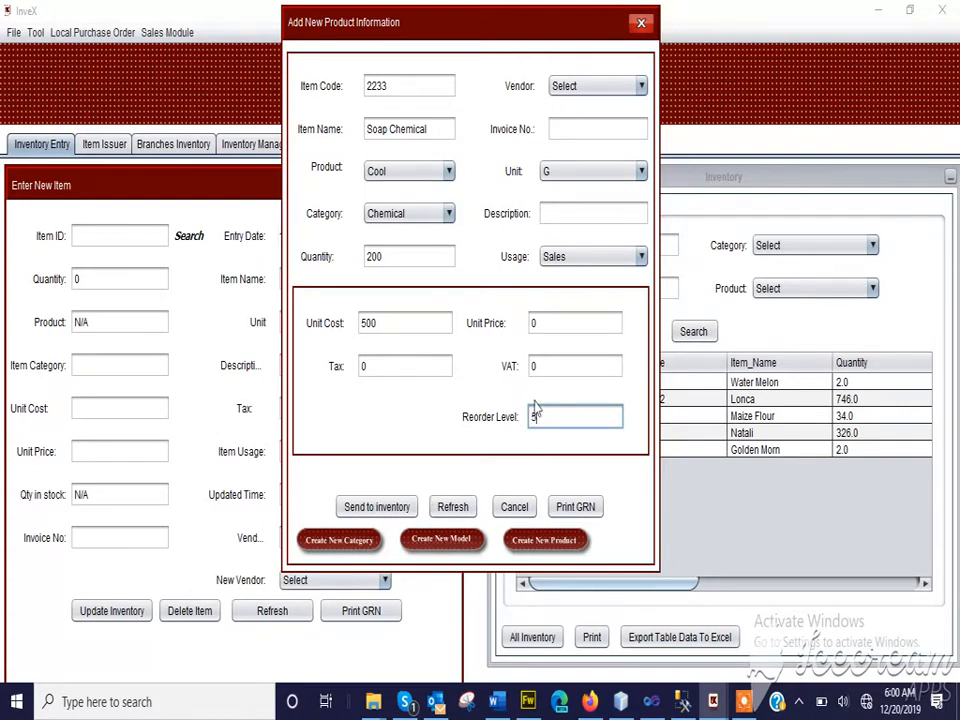
Fill in the invoice number and PROTEUS as the vendor, and send the item to inventory
left_click(560, 127)
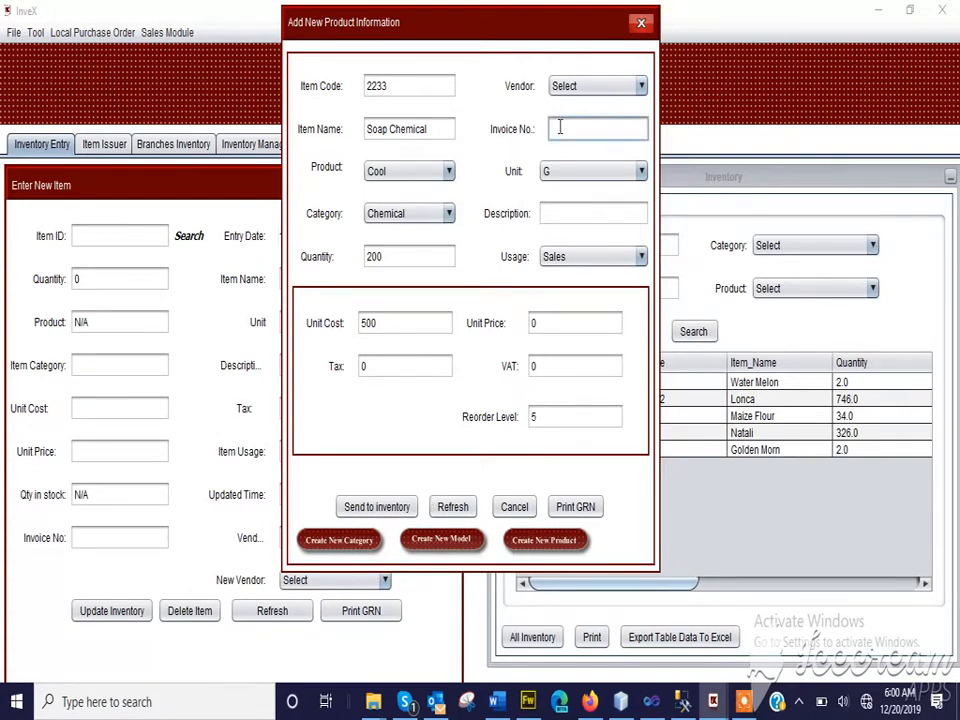
type("123456")
left_click(626, 87)
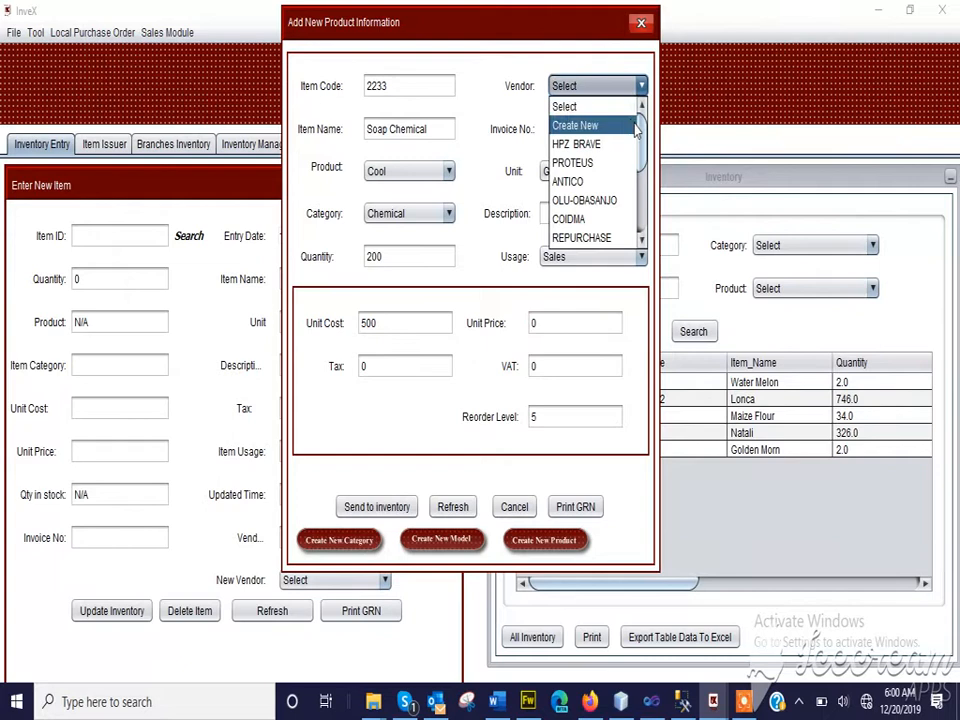
mouse_move(641, 139)
left_mouse_down()
mouse_move(639, 237)
mouse_move(640, 137)
left_mouse_up()
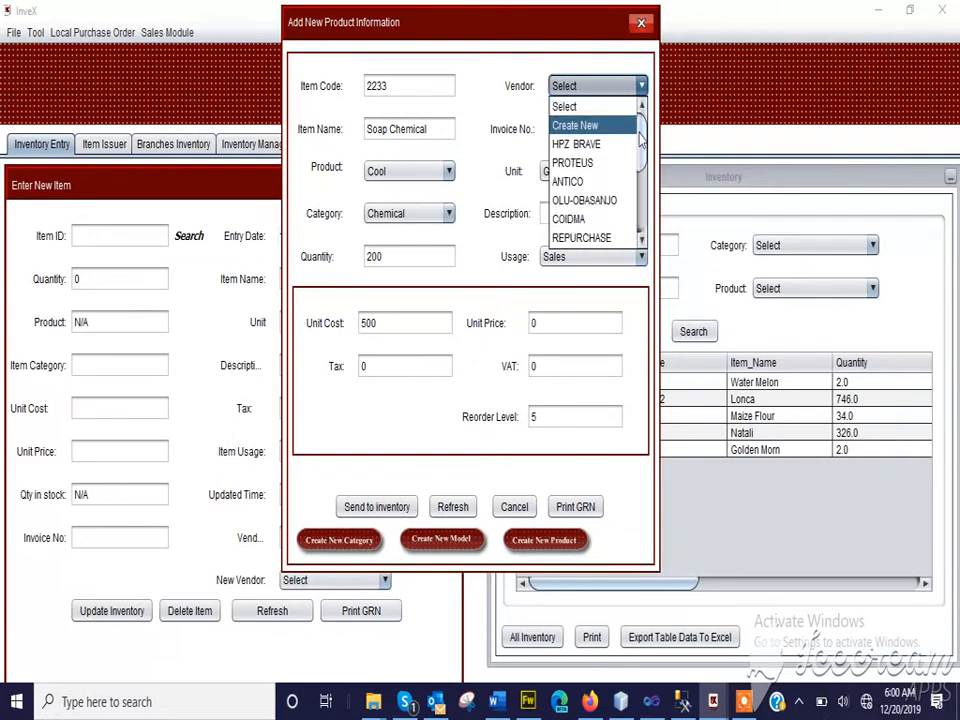
left_click(585, 162)
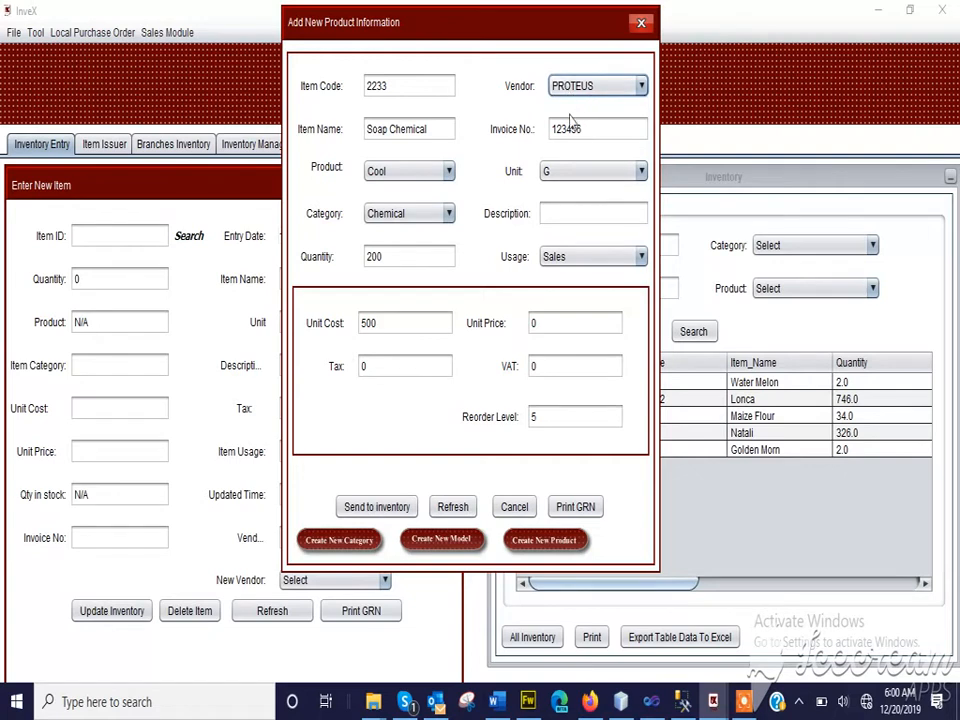
left_click(363, 514)
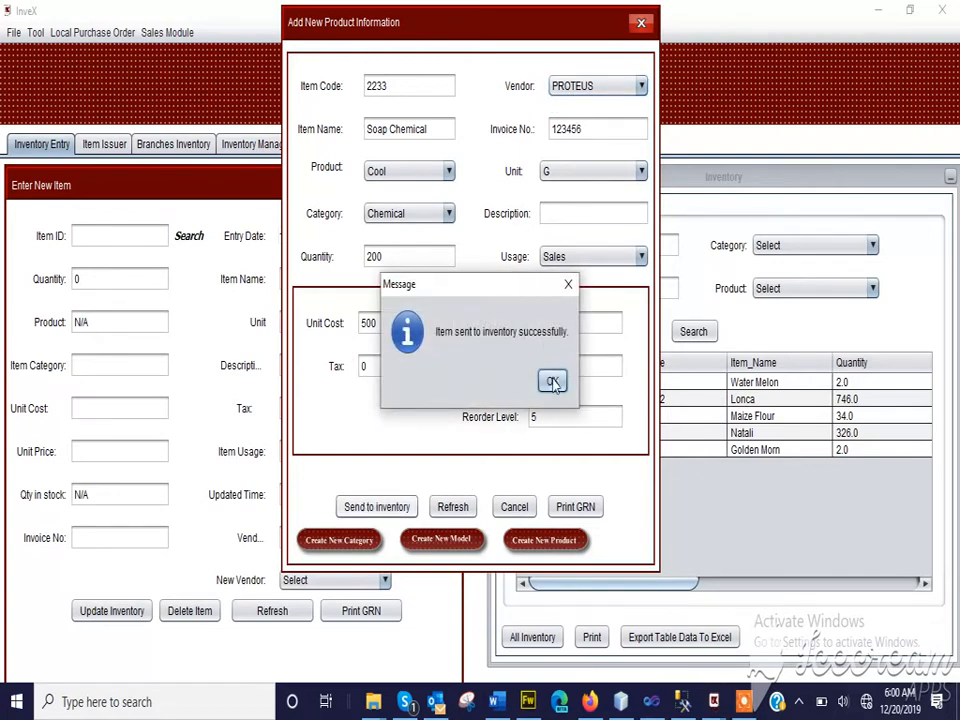
Save the purchase record for Soap Chemical and close the new product form
left_click(553, 383)
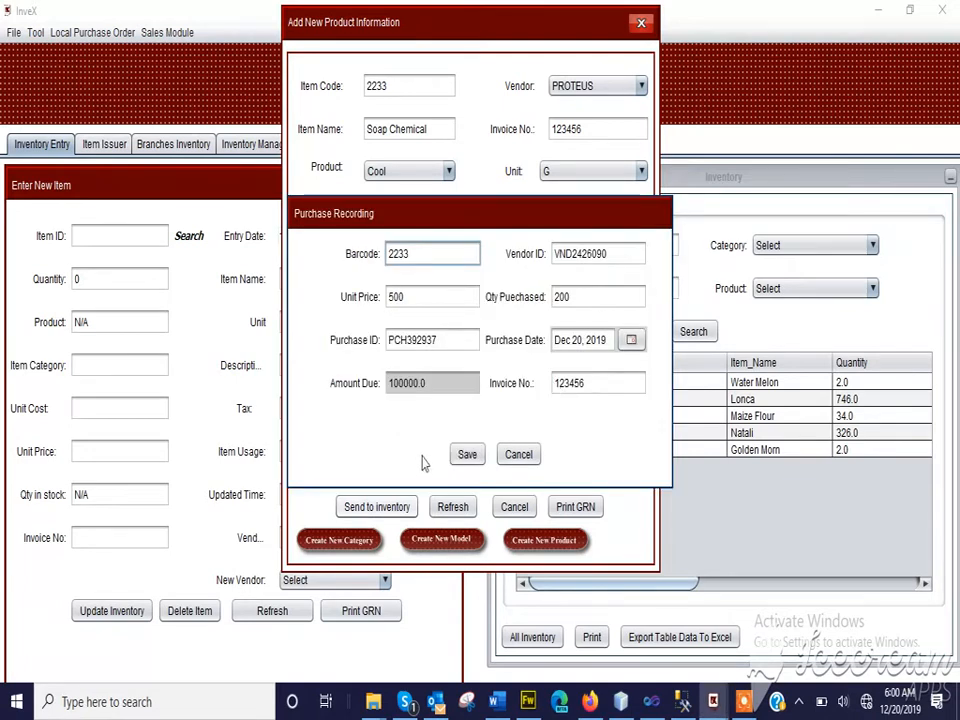
left_click(465, 455)
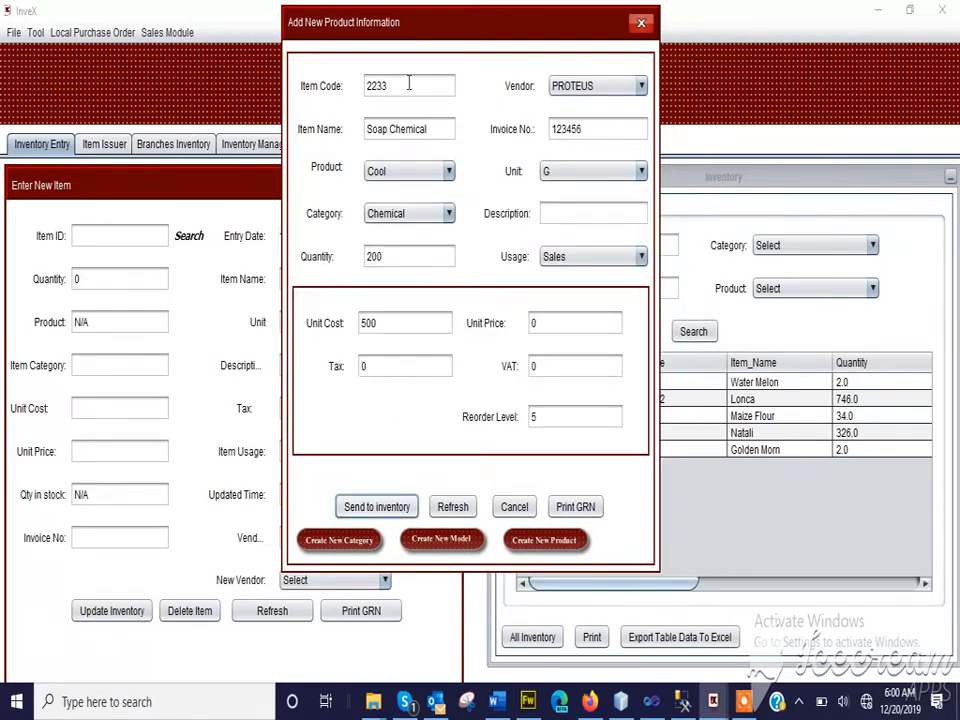
left_click(643, 23)
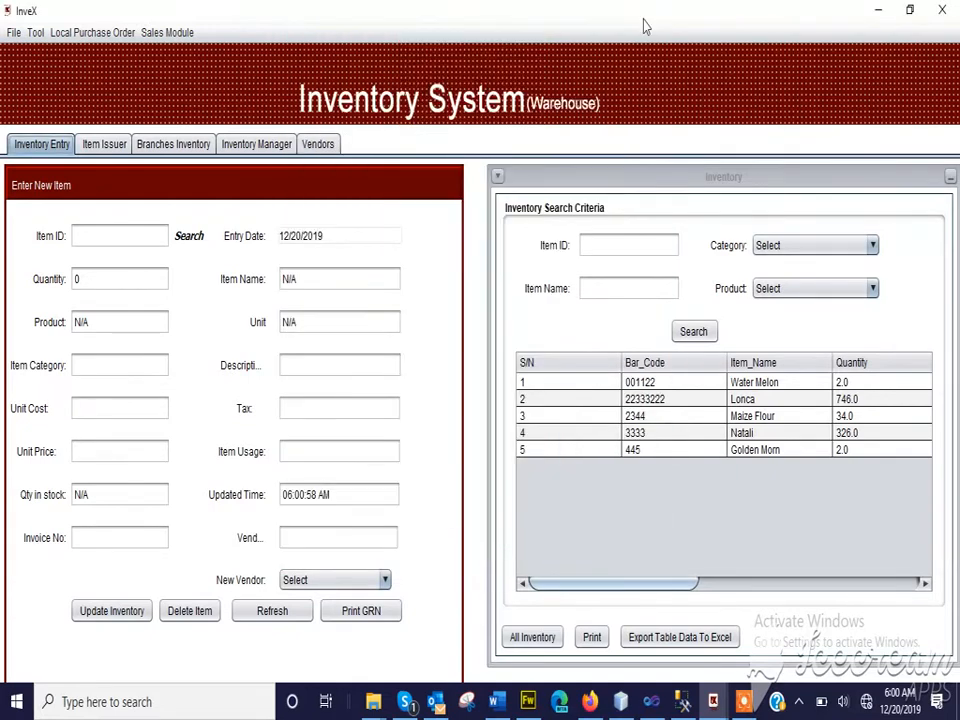
List all inventory and locate the Soap Chemical entry in the table
left_click(527, 640)
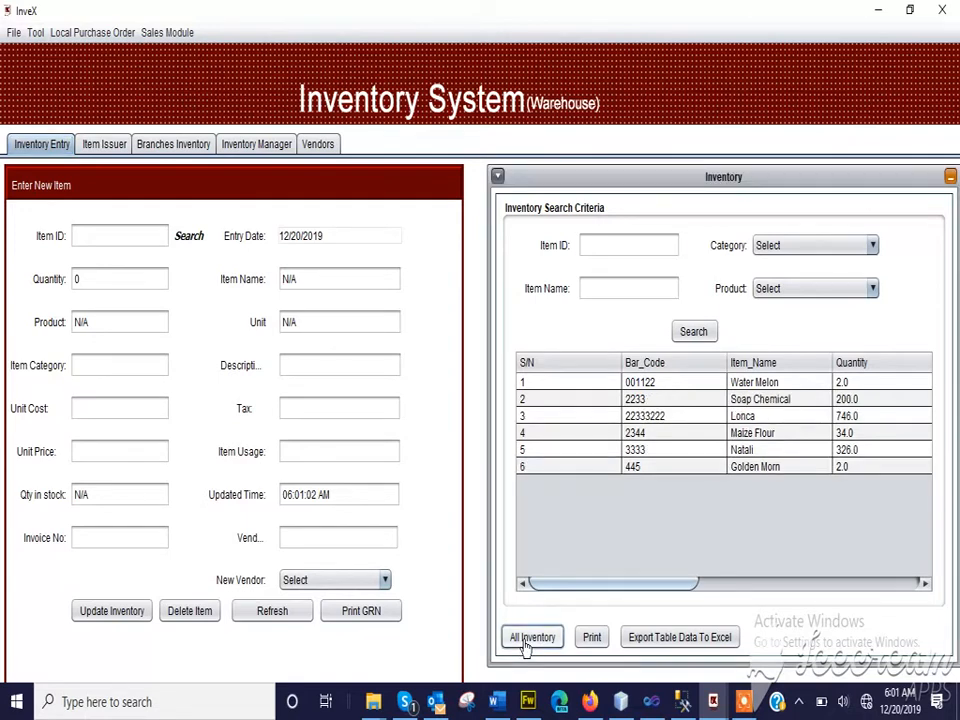
left_click(745, 400)
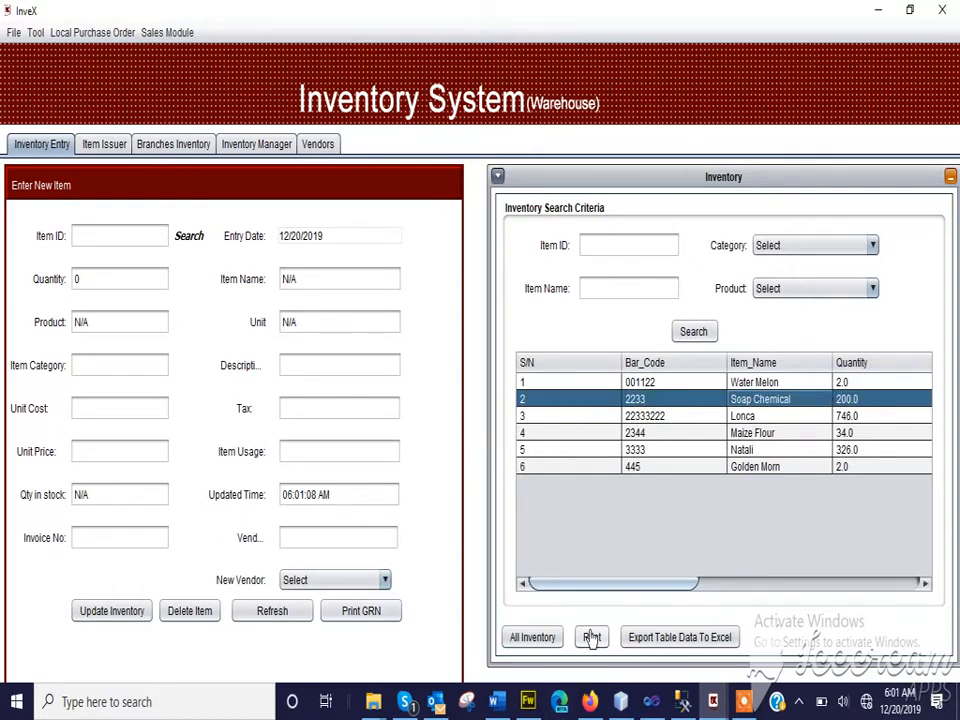
left_click_drag(590, 589, 564, 590)
Look up item 2233 by its ID in the inventory entry form, and clear the form
left_click(110, 234)
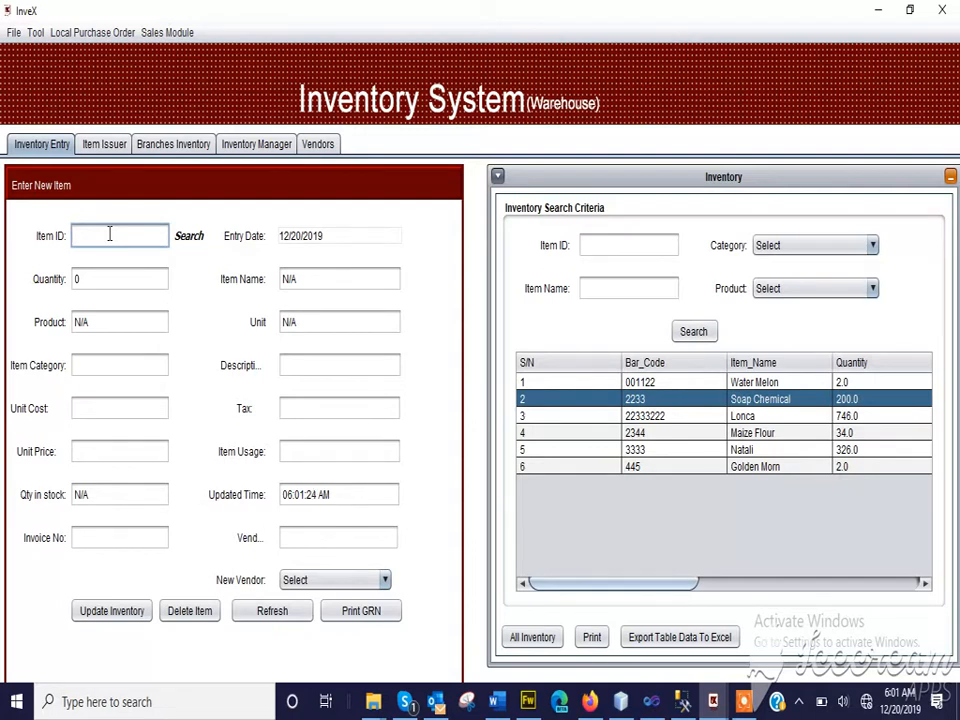
type("2233")
key("Return")
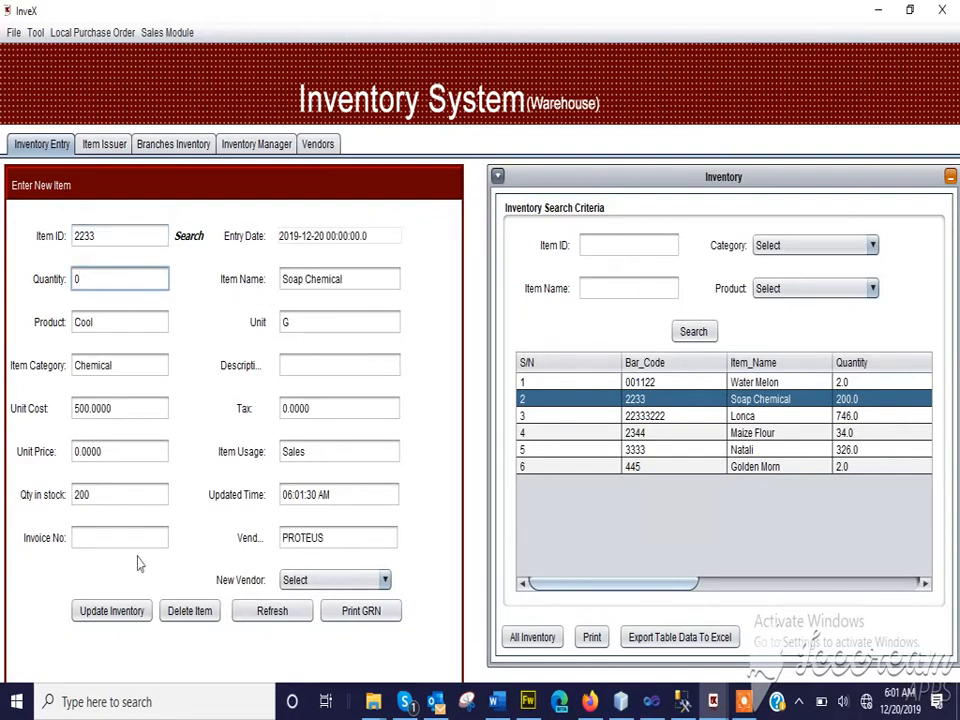
left_click(276, 614)
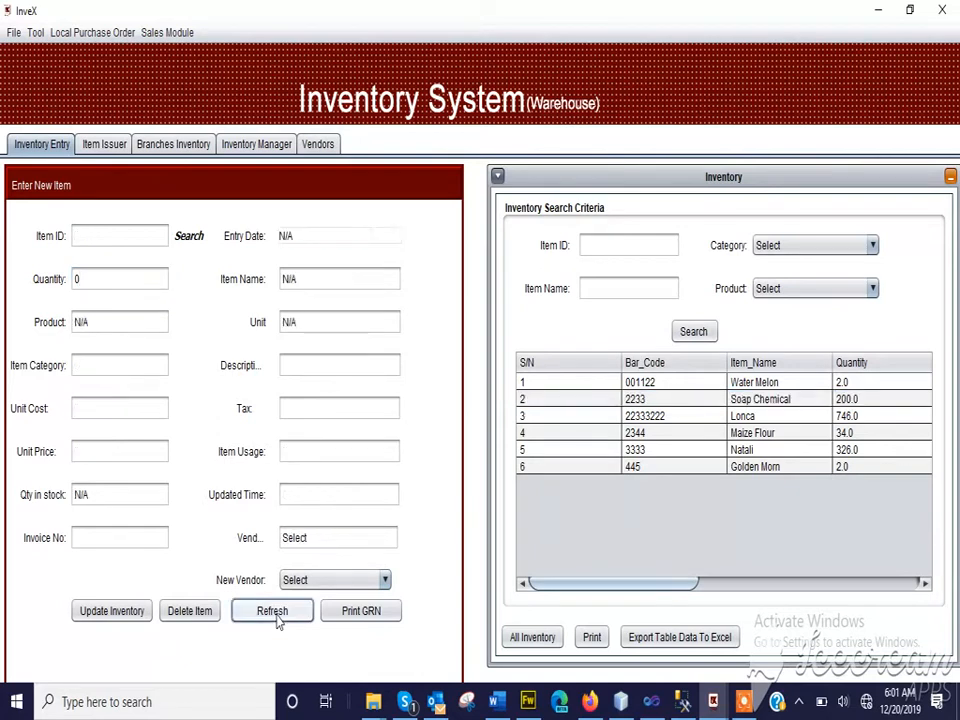
Search the inventory items by product name for "so" and load Soap Chemical into the entry form
left_click(185, 240)
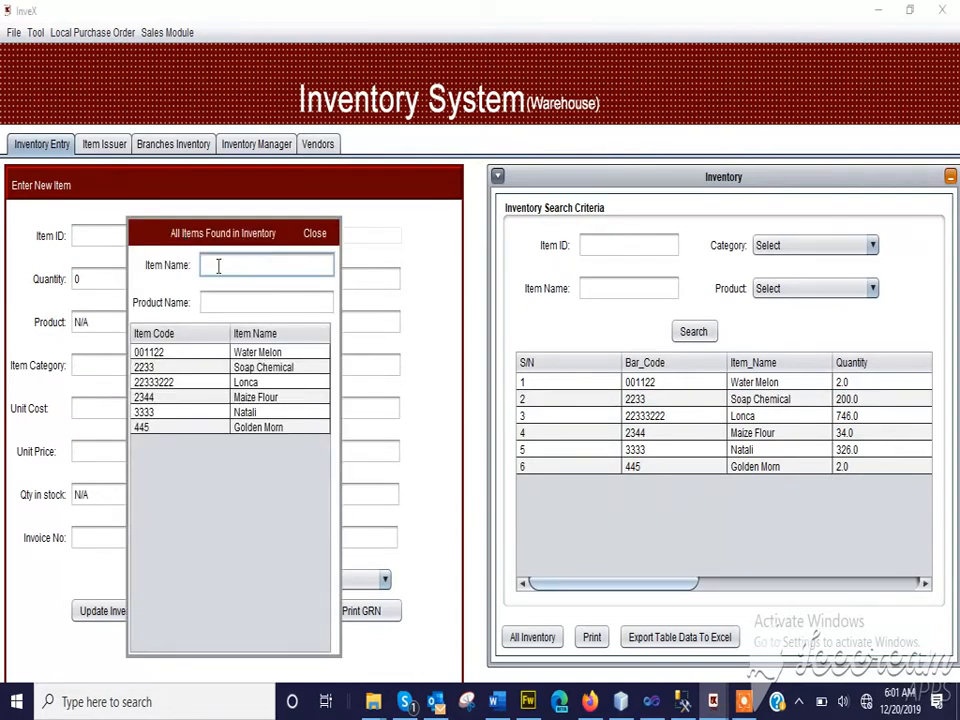
left_click(213, 301)
type("so")
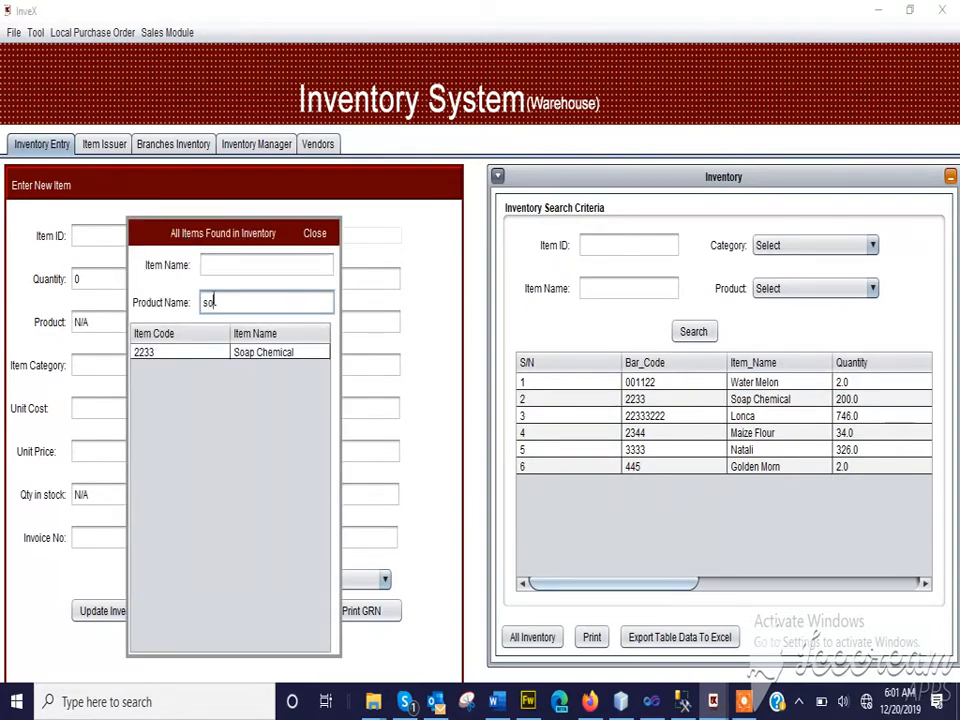
double_click(221, 353)
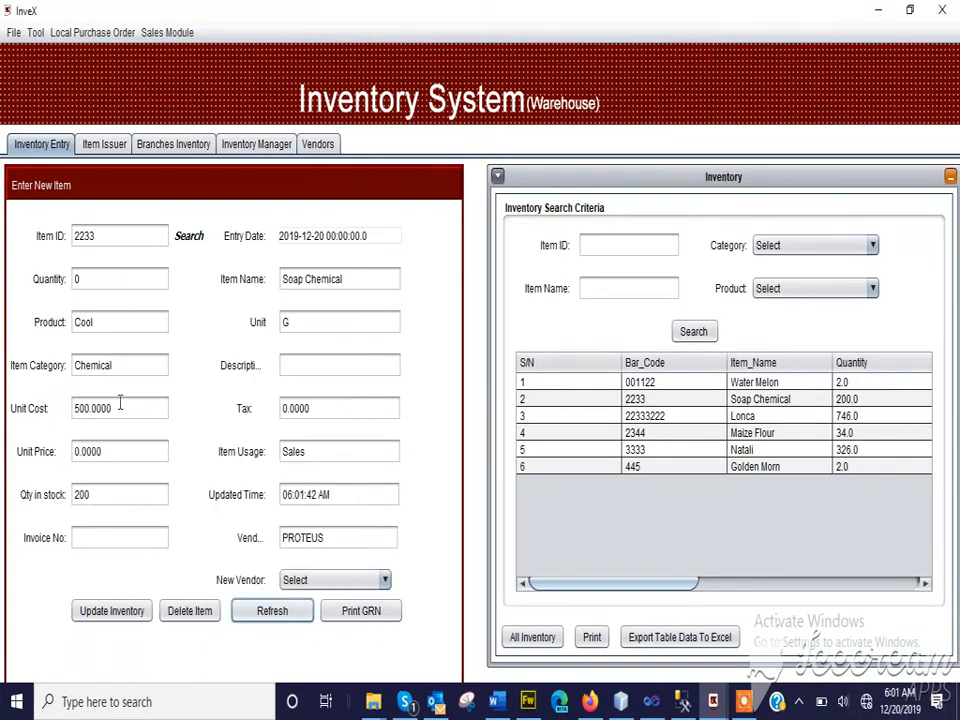
Restock Soap Chemical with a quantity of 20 and an invoice number, saving the purchase record, and check its entry in the full inventory list
double_click(89, 280)
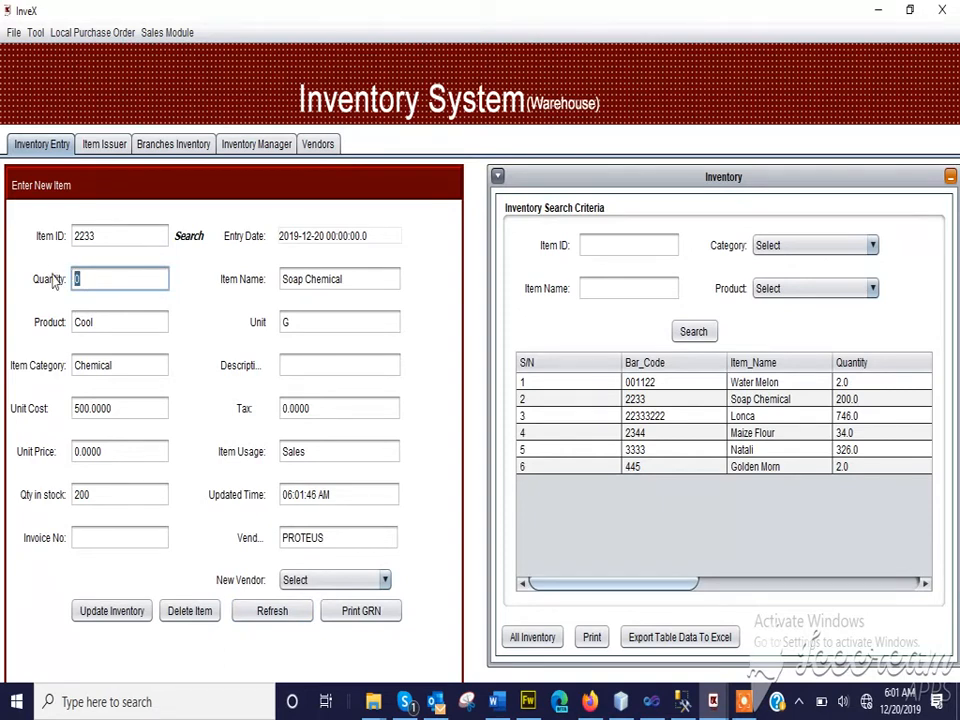
type("20")
left_click(98, 538)
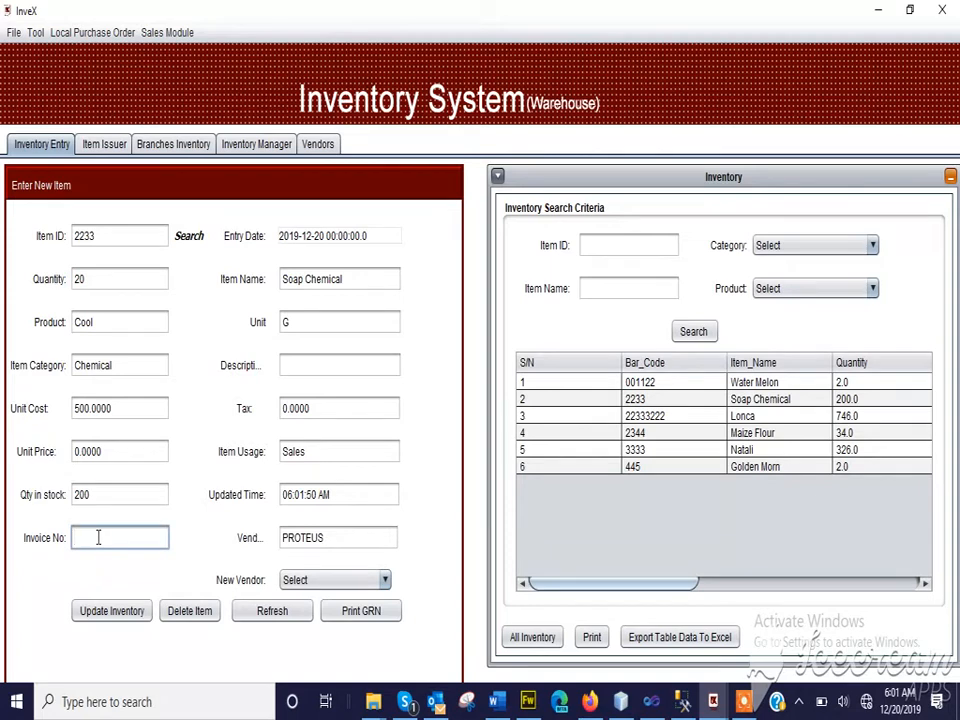
type("123")
left_click(111, 612)
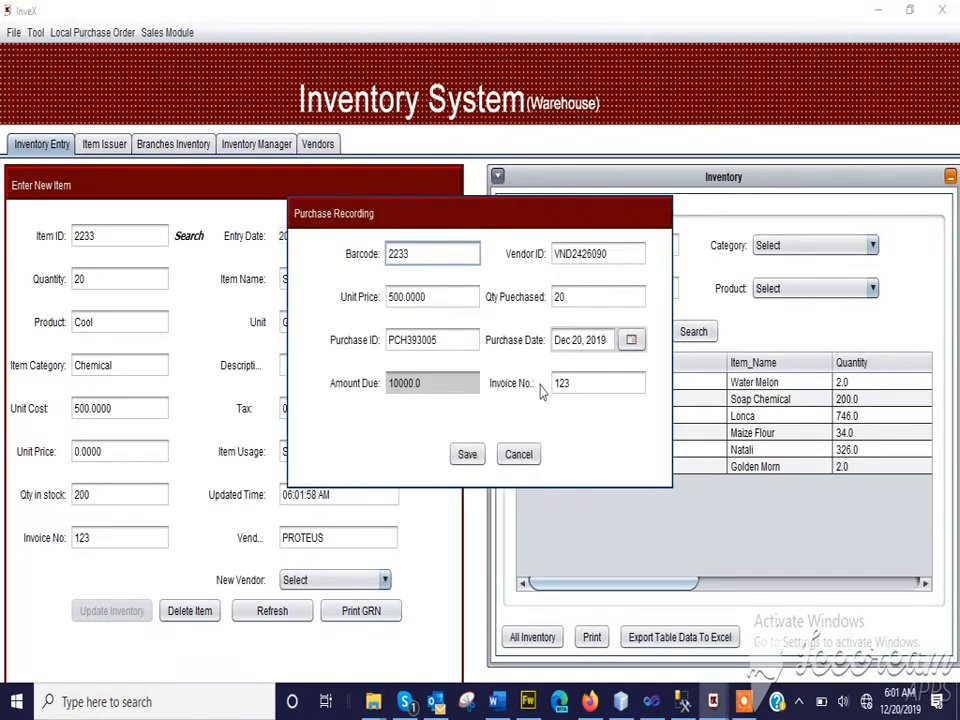
left_click(467, 456)
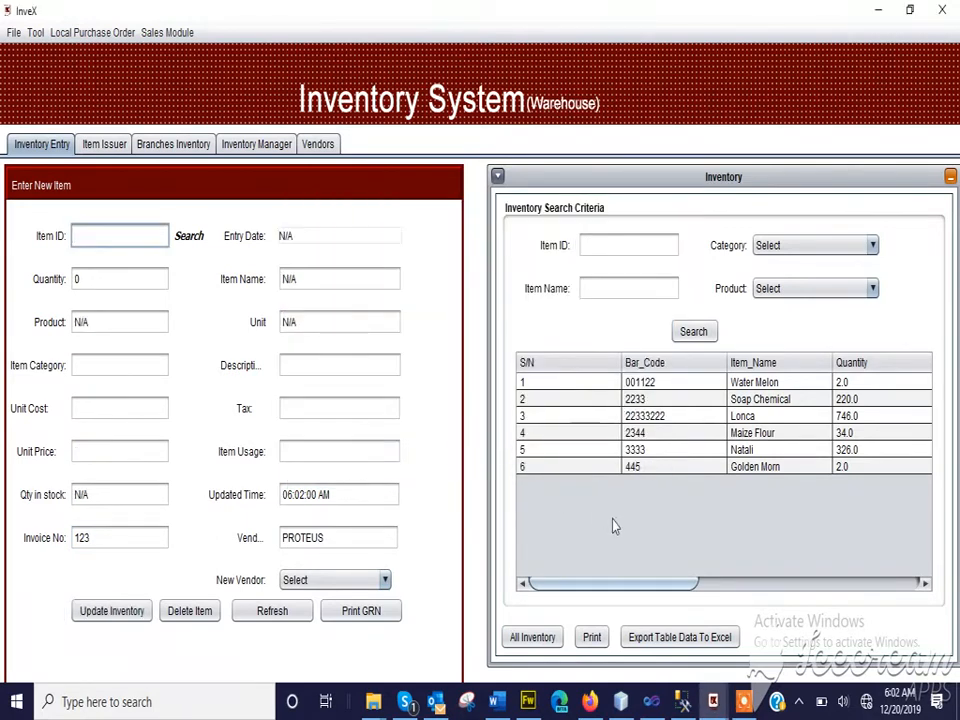
left_click(535, 645)
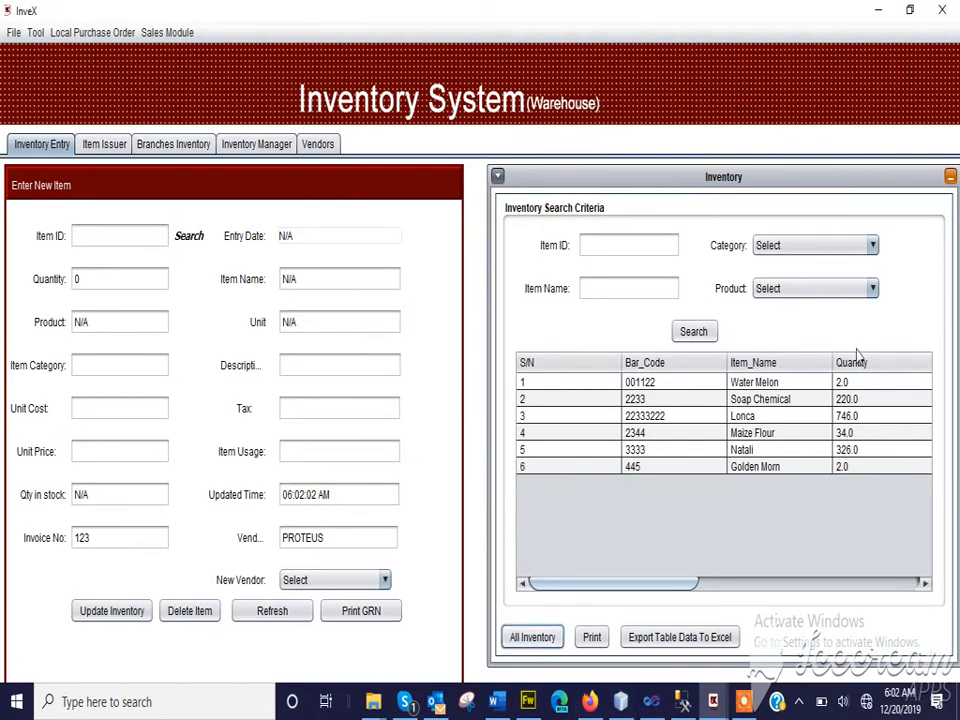
left_click(765, 404)
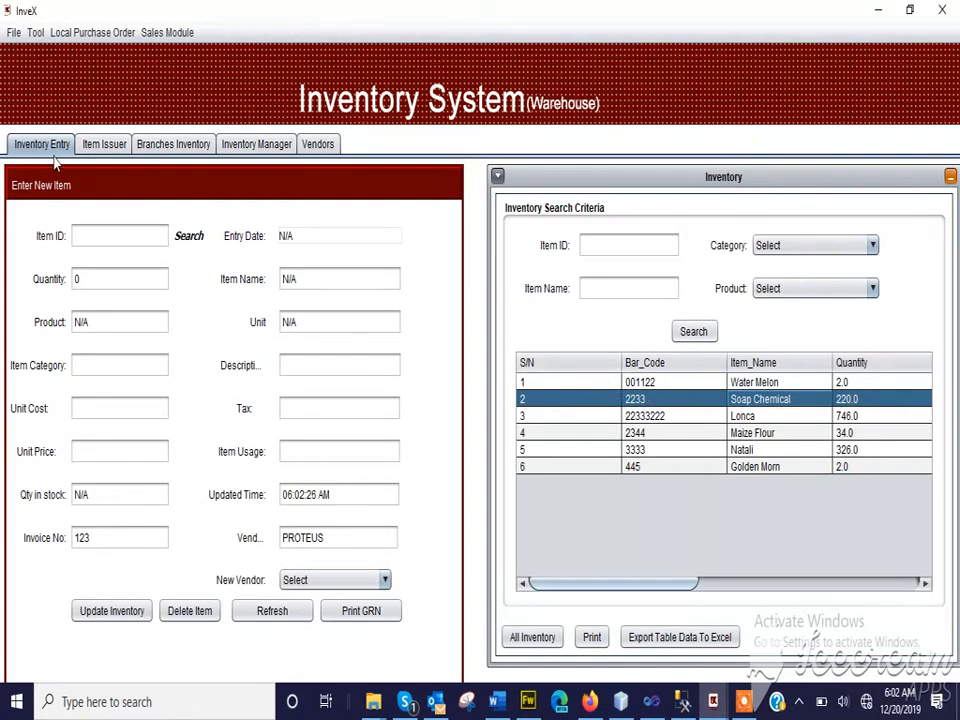
In the Item Issuer, search the items by product name for "soa" and load Soap Chemical
left_click(106, 146)
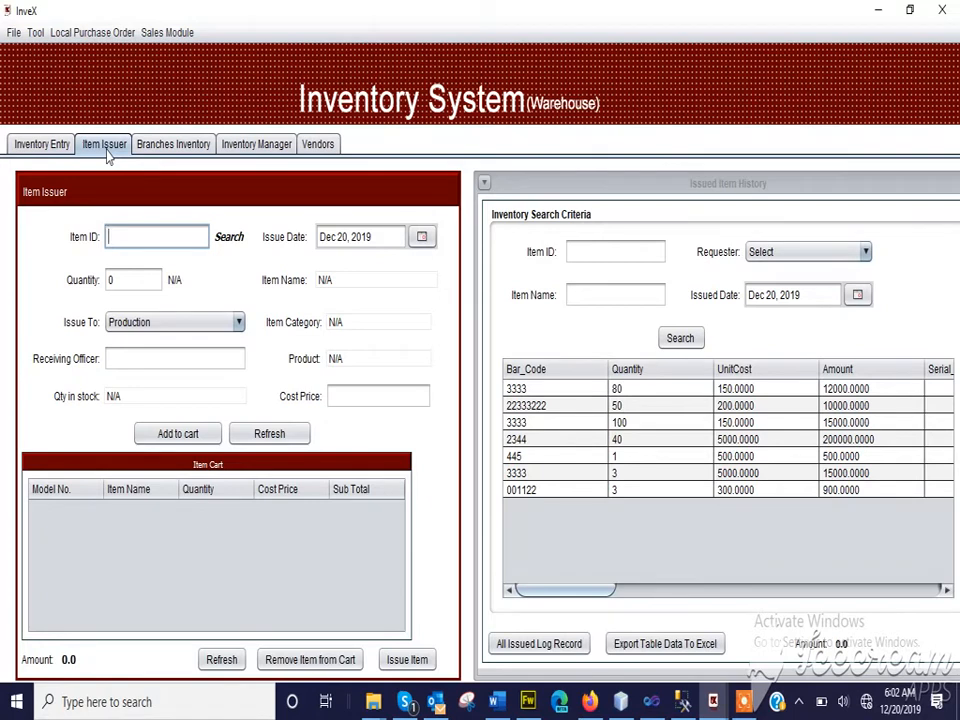
left_click(227, 240)
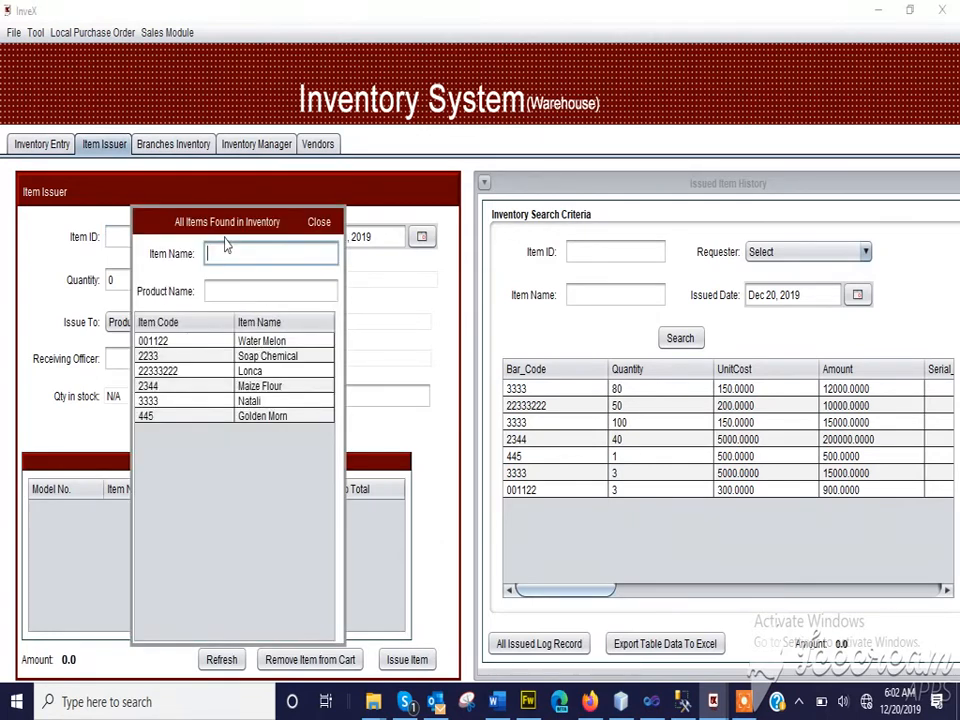
left_click(214, 292)
type("soa")
double_click(211, 343)
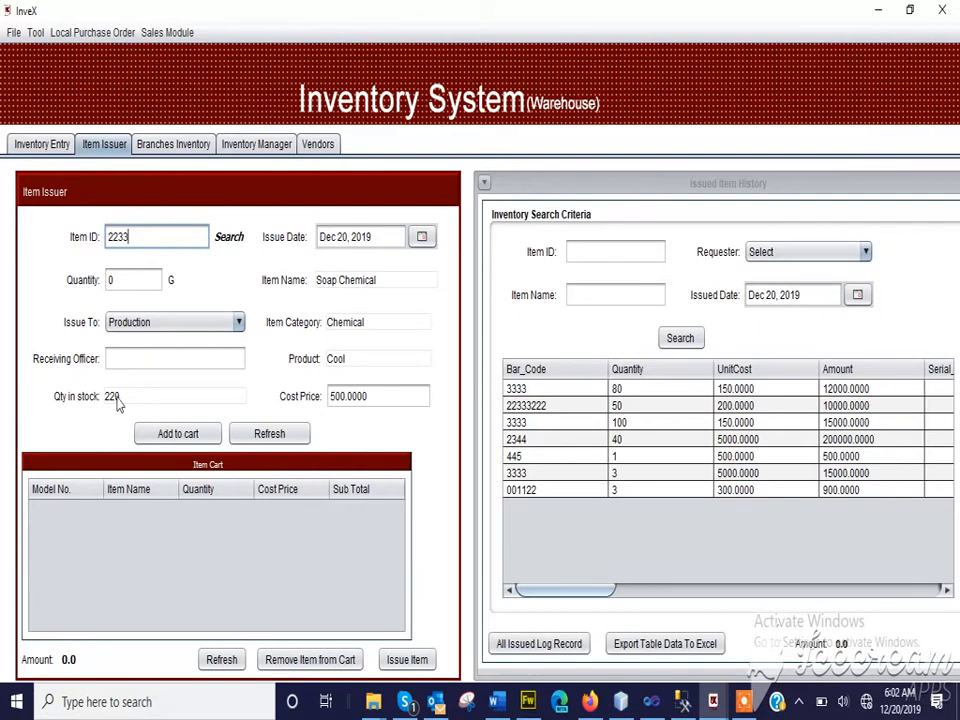
Set the Soap Chemical issue quantity to 50 and choose Production as the destination
left_click(132, 281)
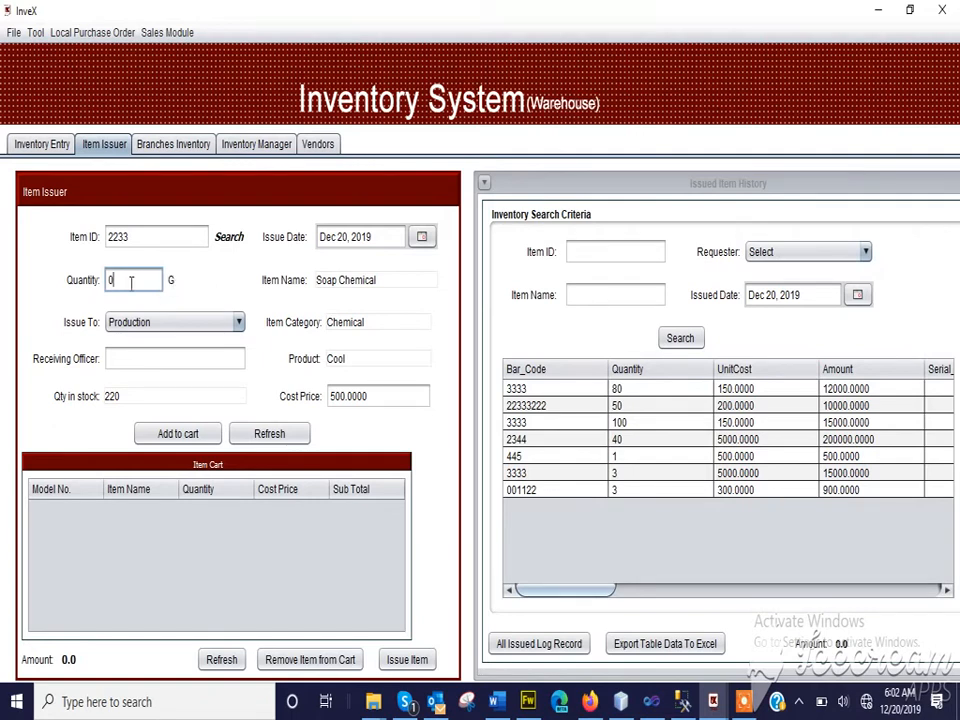
left_click_drag(131, 283, 85, 270)
type("50")
left_click(161, 321)
left_click(161, 321)
left_click(161, 321)
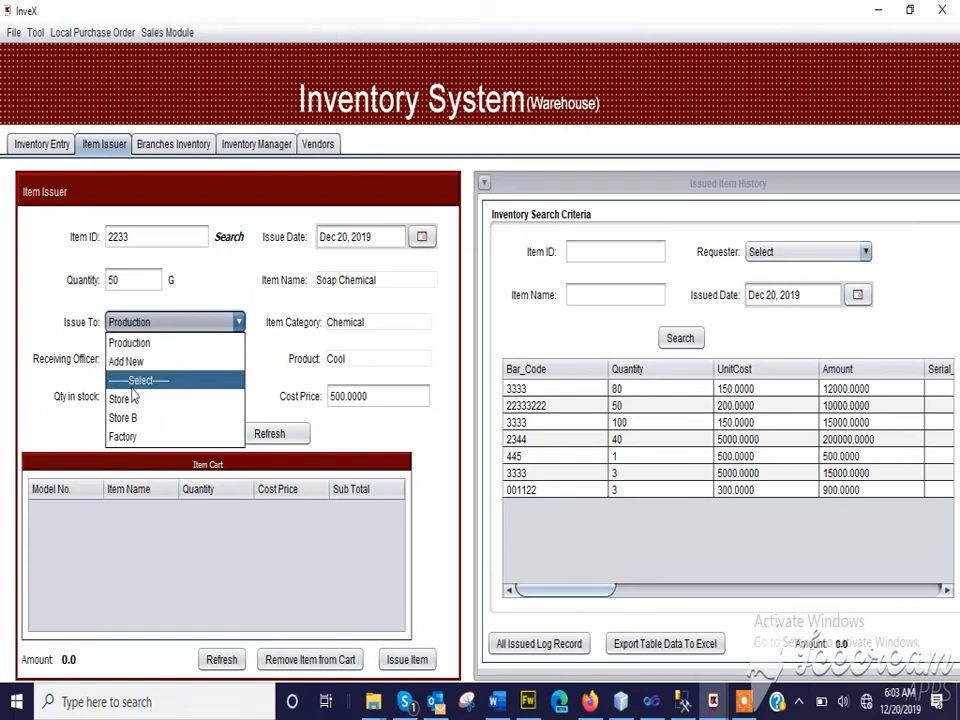
left_click(133, 344)
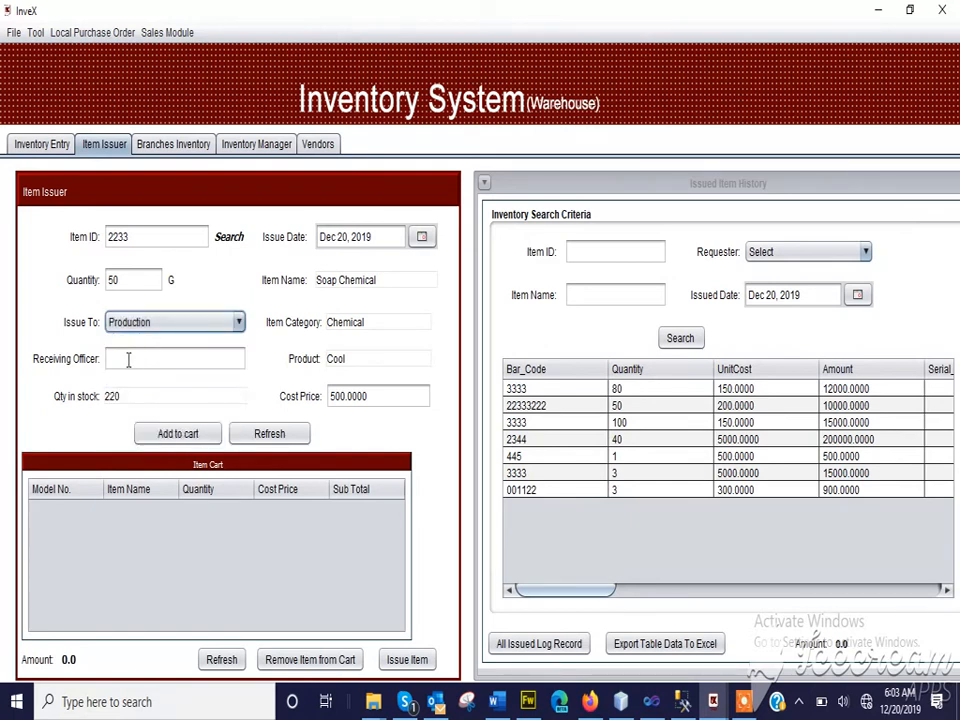
left_click(126, 365)
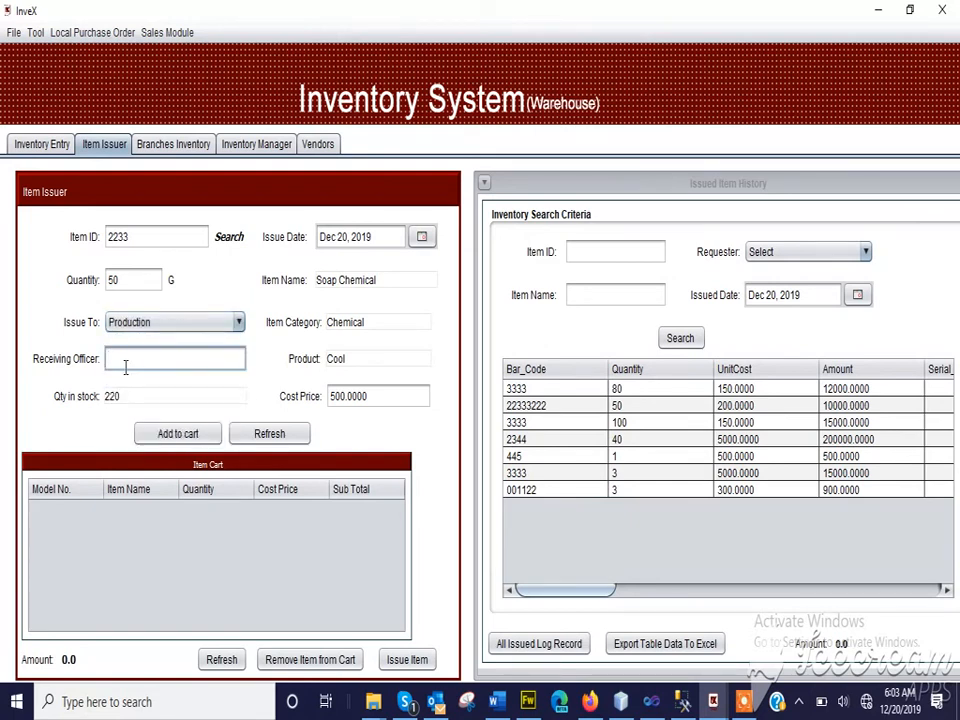
left_click(152, 322)
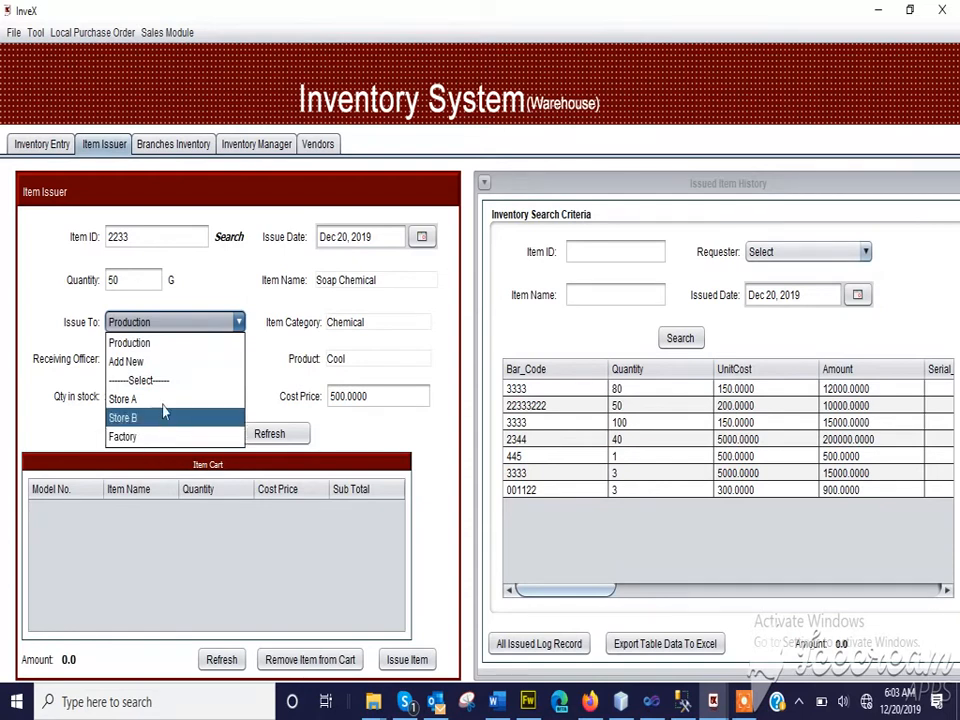
left_click(92, 331)
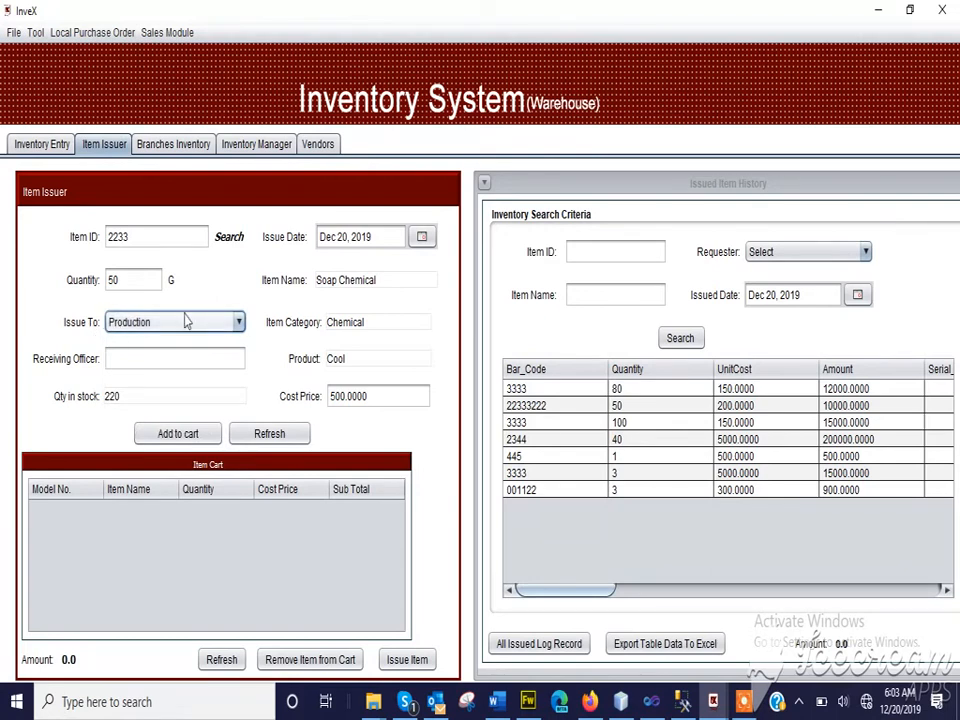
Enter the receiving officer's name and add the Soap Chemical to the item cart
left_click(121, 367)
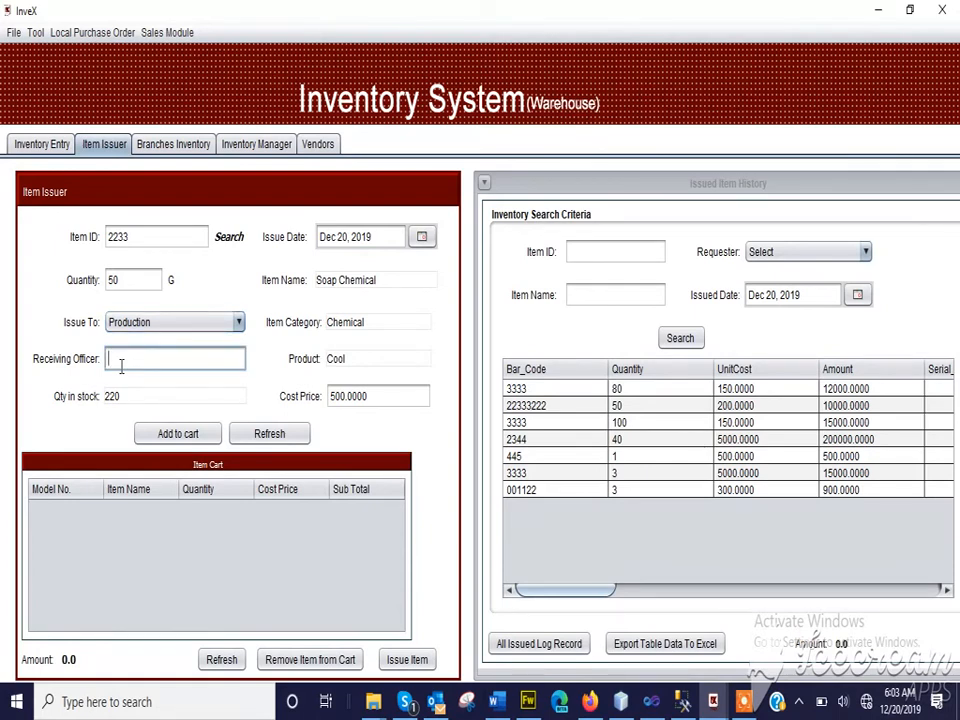
type("Promise")
left_click(180, 436)
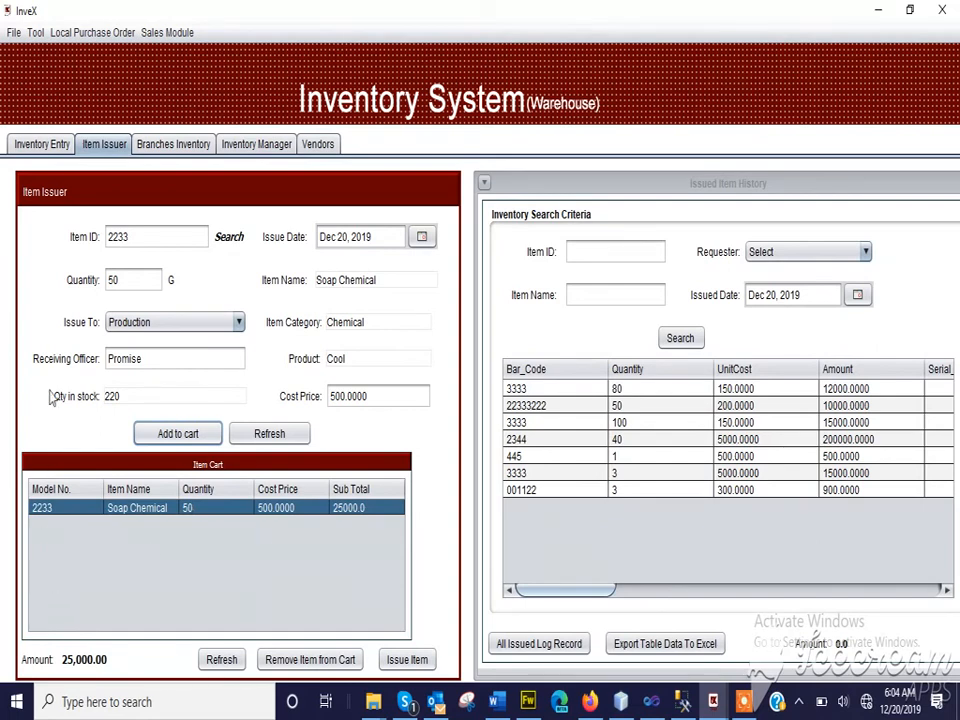
Load Lonca from the inventory items, set its quantity to 25 and add it to the item cart
left_click(227, 238)
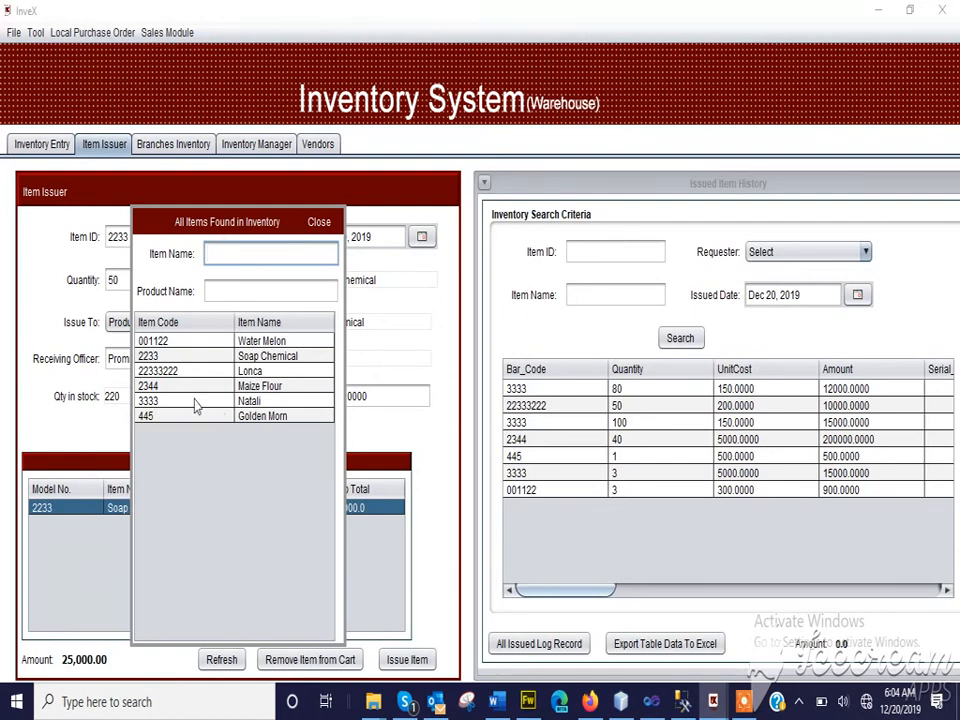
double_click(205, 372)
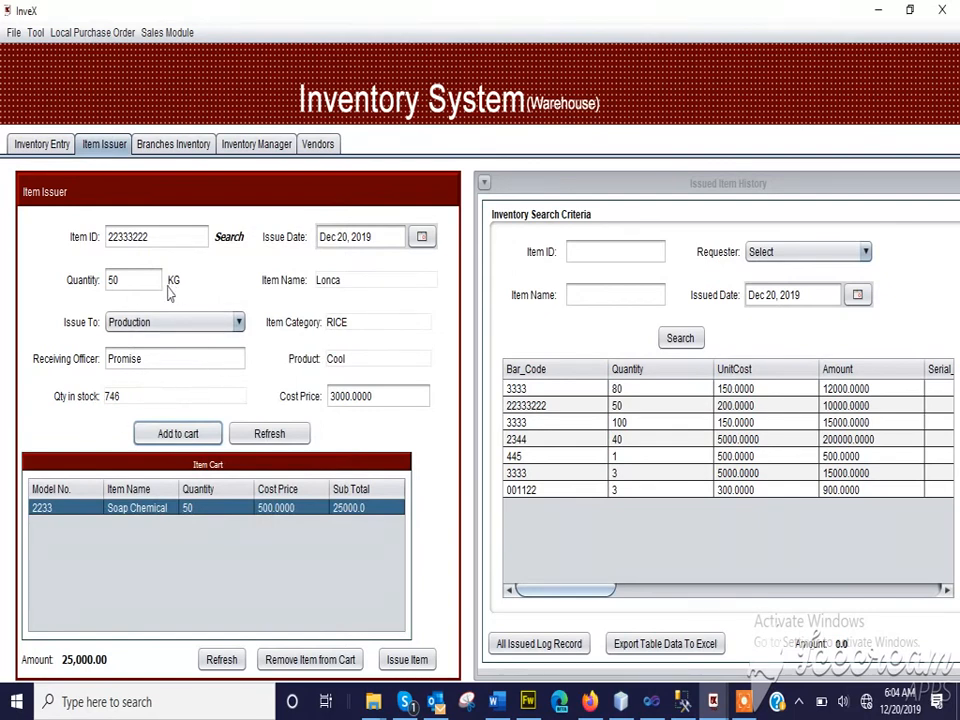
left_click(119, 280)
left_click_drag(119, 280, 99, 283)
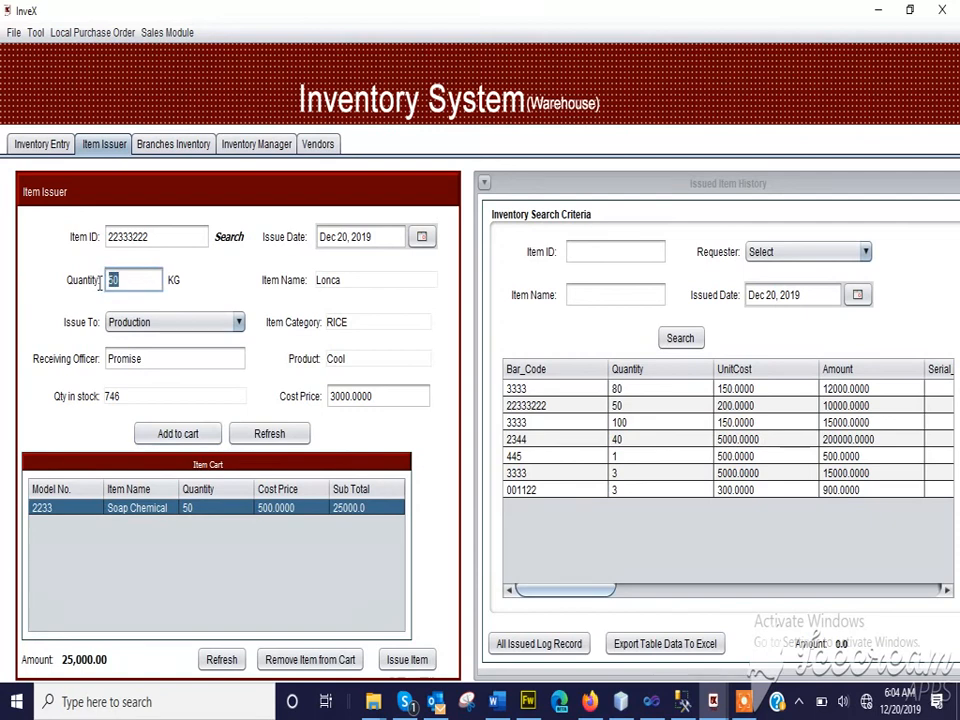
type("25")
left_click(184, 438)
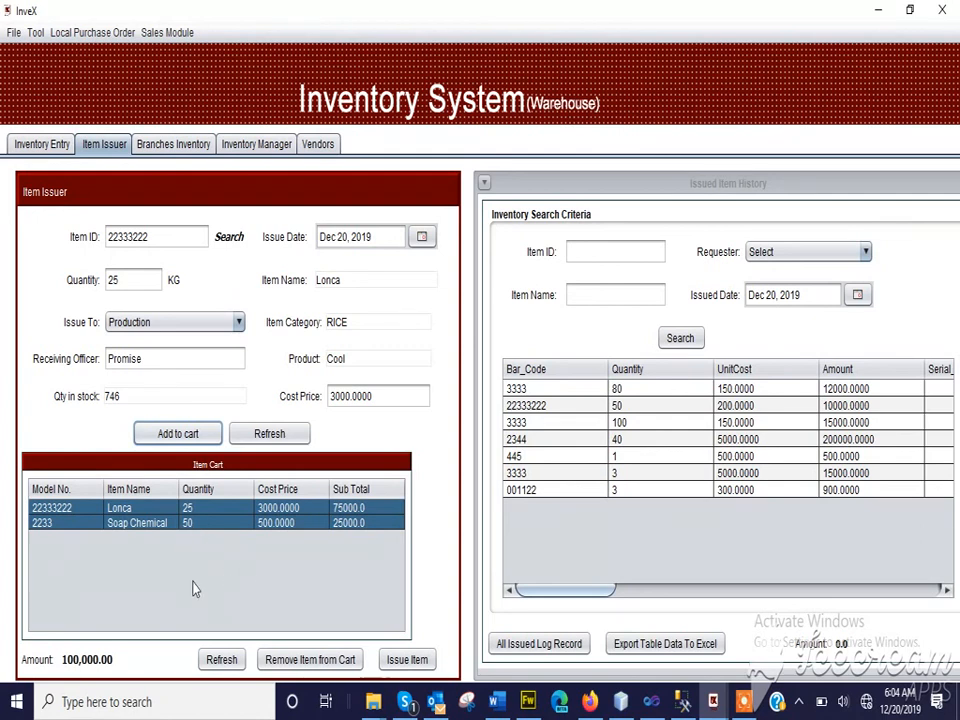
Issue the items in the cart to Production, confirming the request
left_click(410, 662)
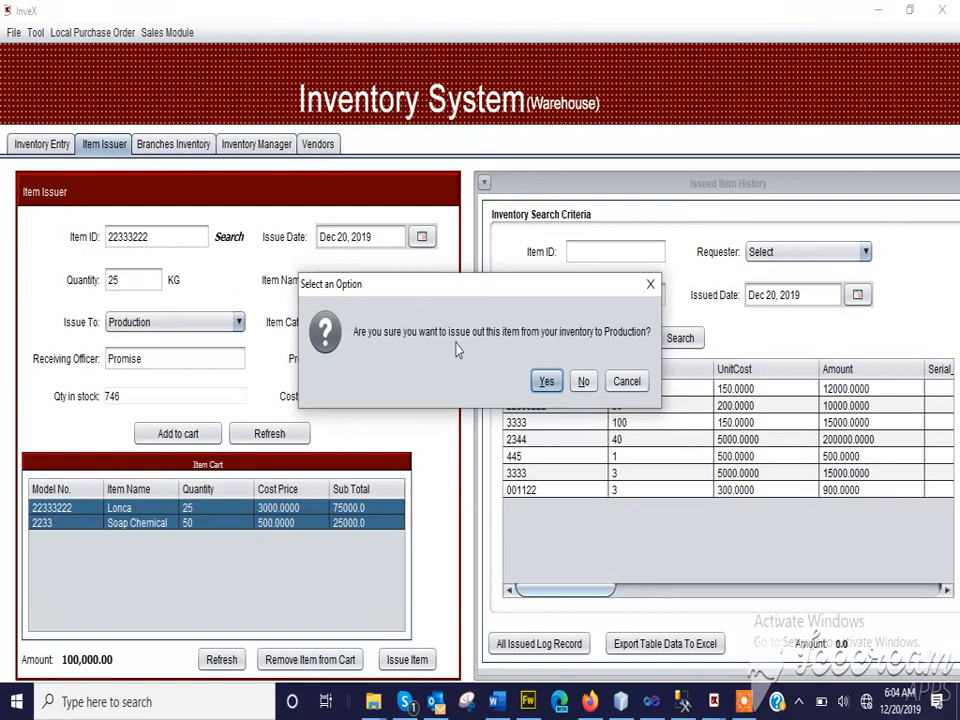
left_click(546, 382)
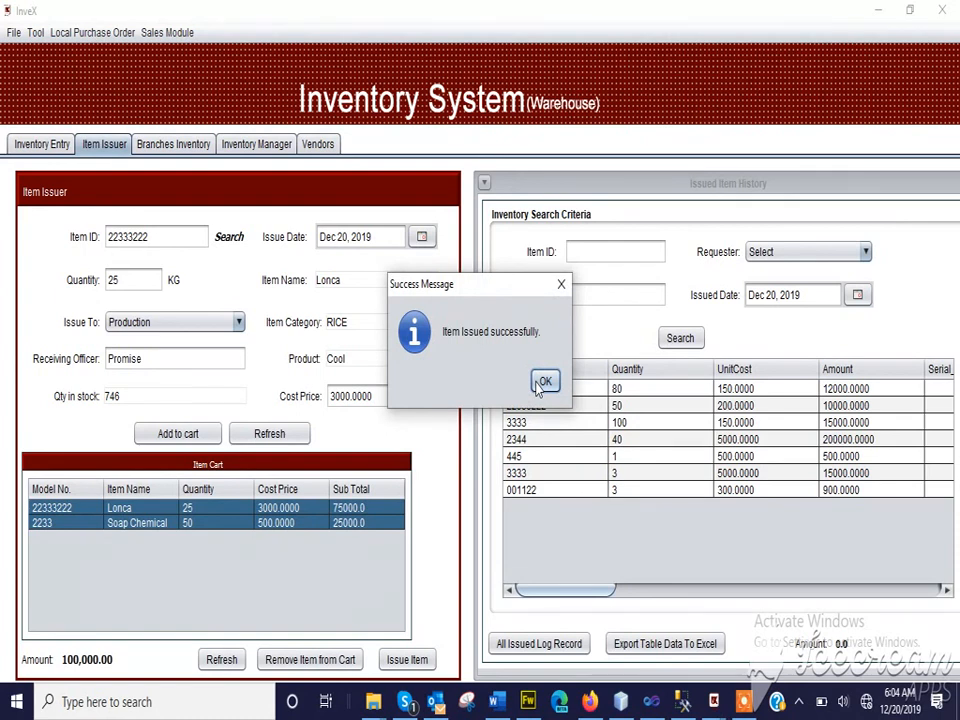
left_click(542, 383)
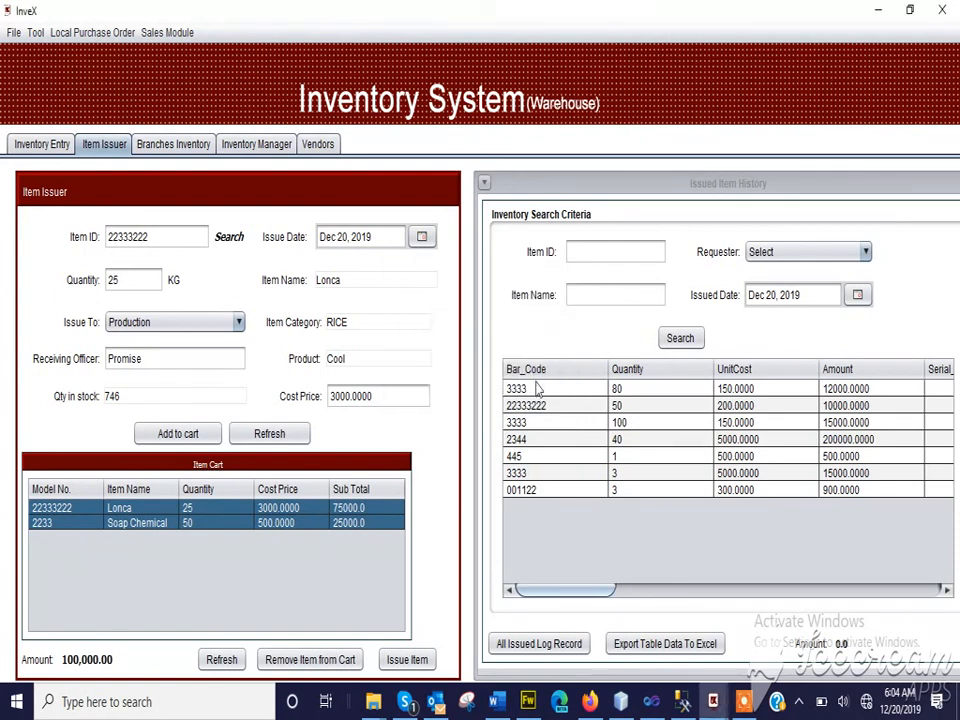